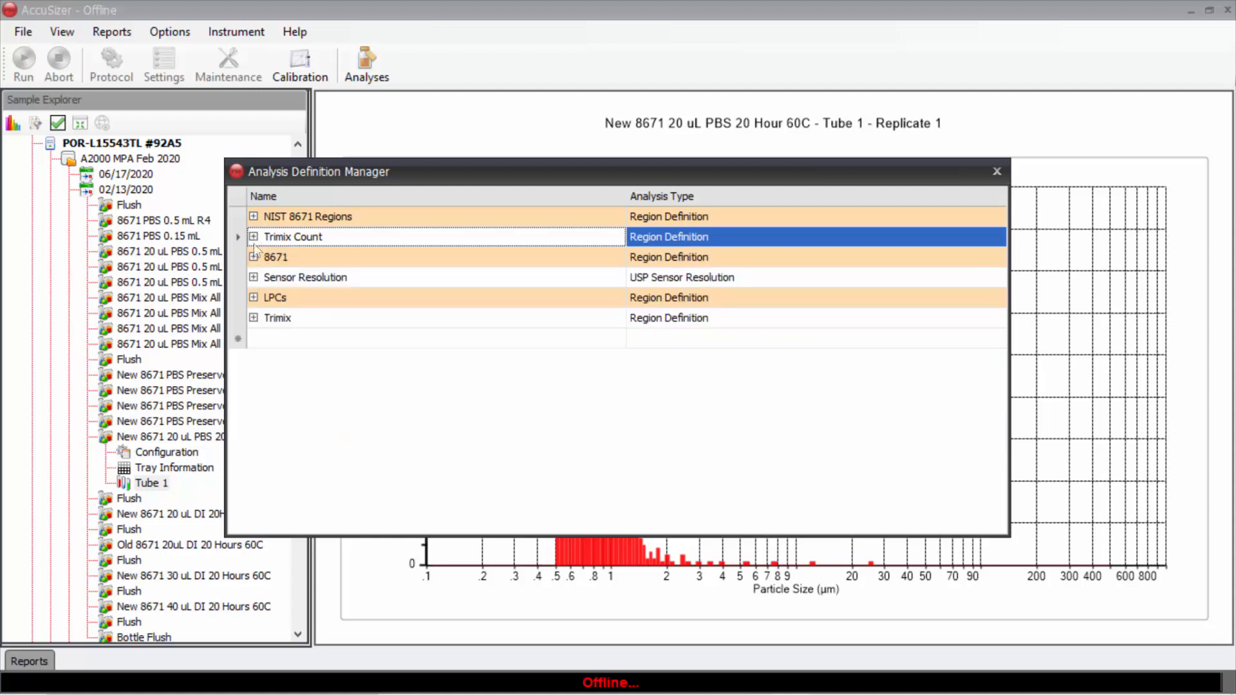
- Examine the contents of the existing 8671 and Sensor Resolution analysis definitions
{"action": "left_click", "coordinate": [254, 257]}
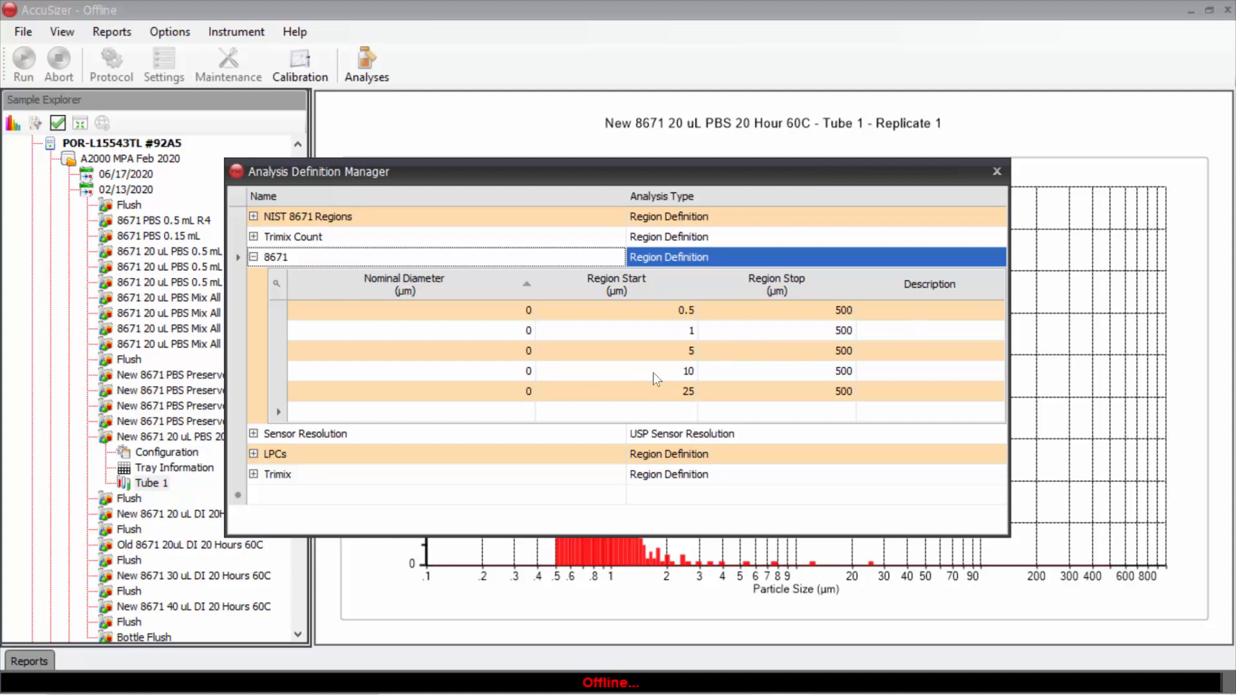
{"action": "left_click", "coordinate": [254, 256]}
{"action": "left_click", "coordinate": [253, 277]}
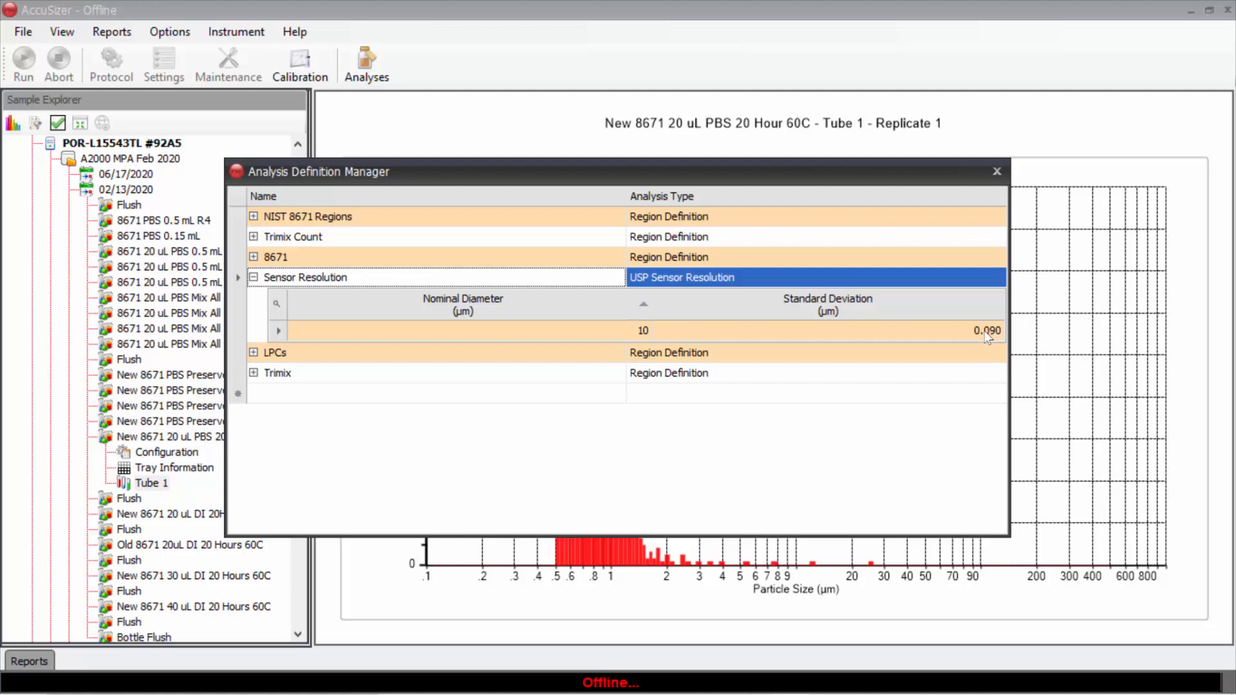
- Add a new analysis definition named "Custom Sizes" with the analysis type Region Definition
{"action": "left_click", "coordinate": [239, 395]}
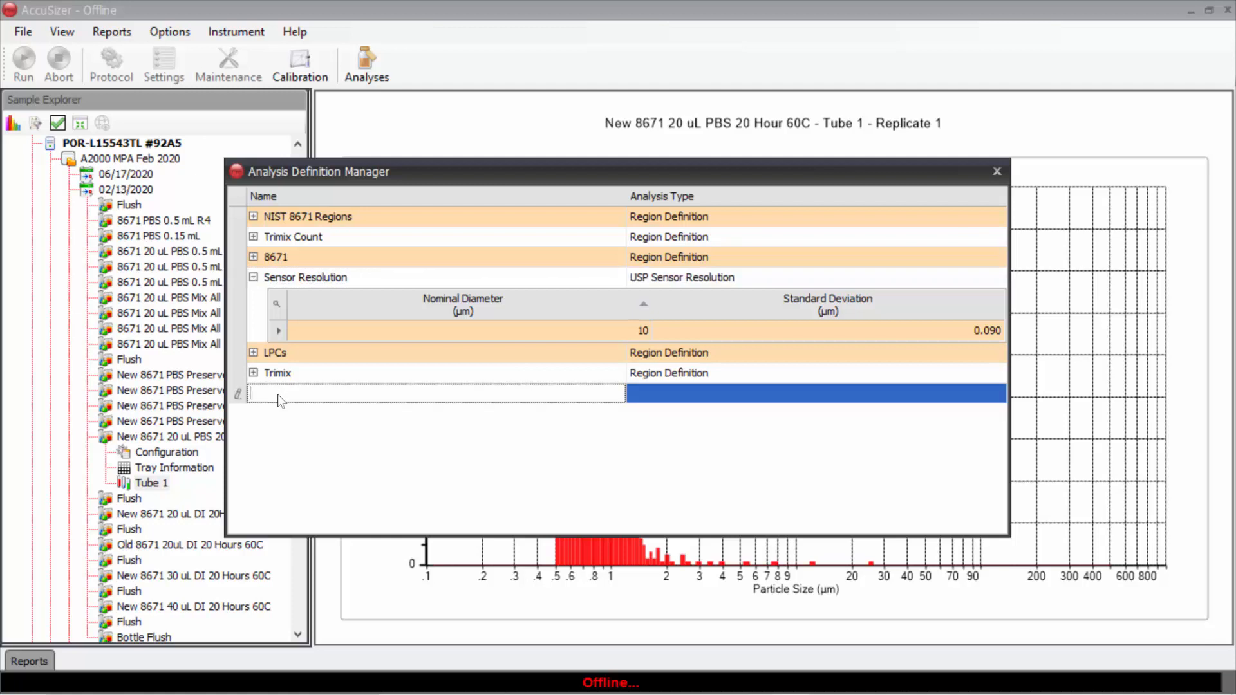
{"action": "type", "text": "Custom Sizes"}
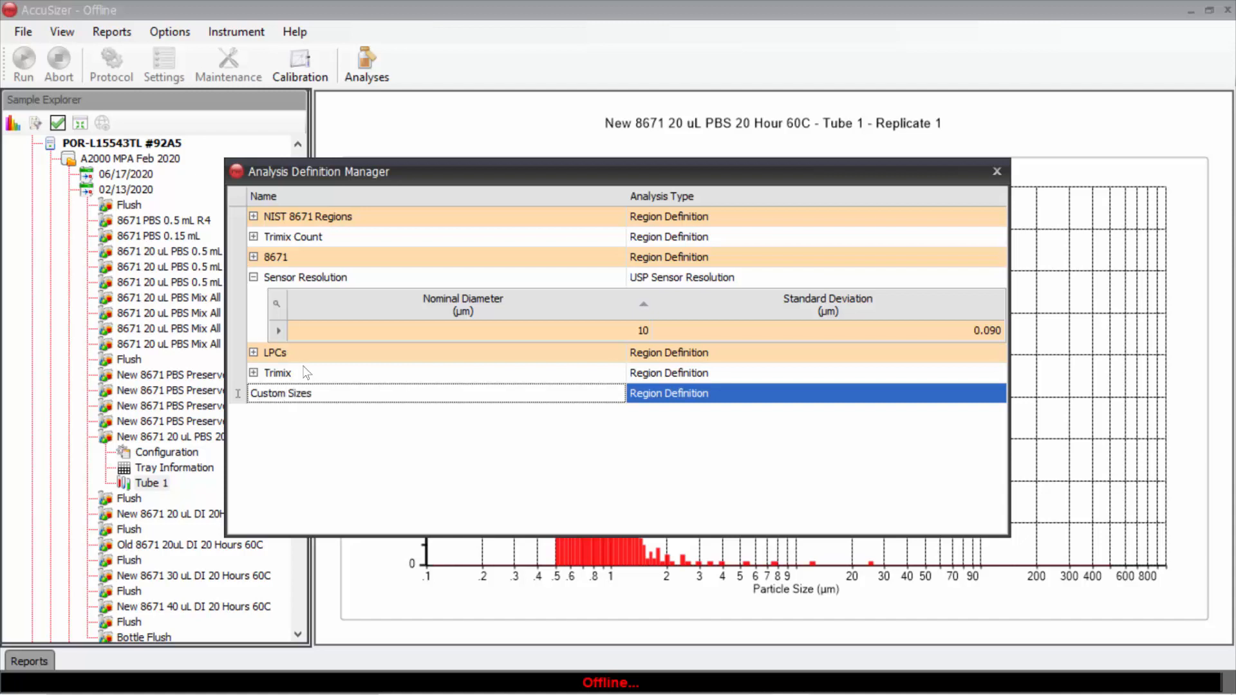
{"action": "left_click", "coordinate": [998, 394]}
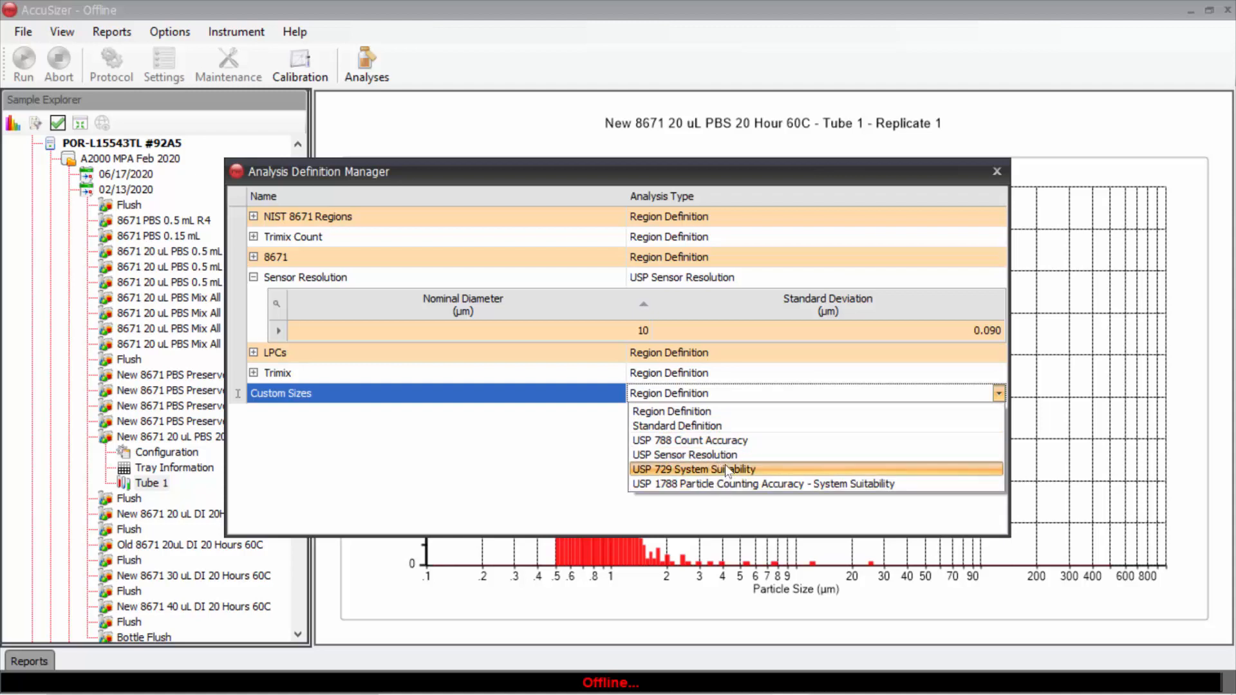
{"action": "left_click", "coordinate": [695, 395]}
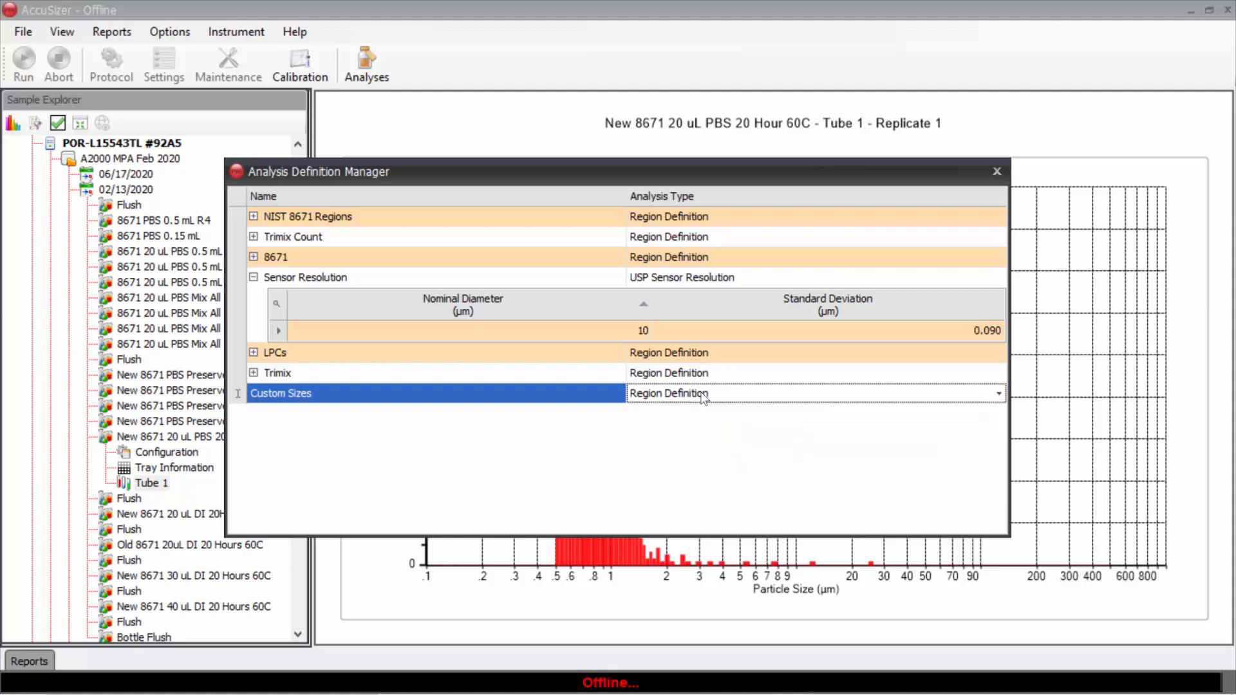
{"action": "left_click", "coordinate": [789, 395]}
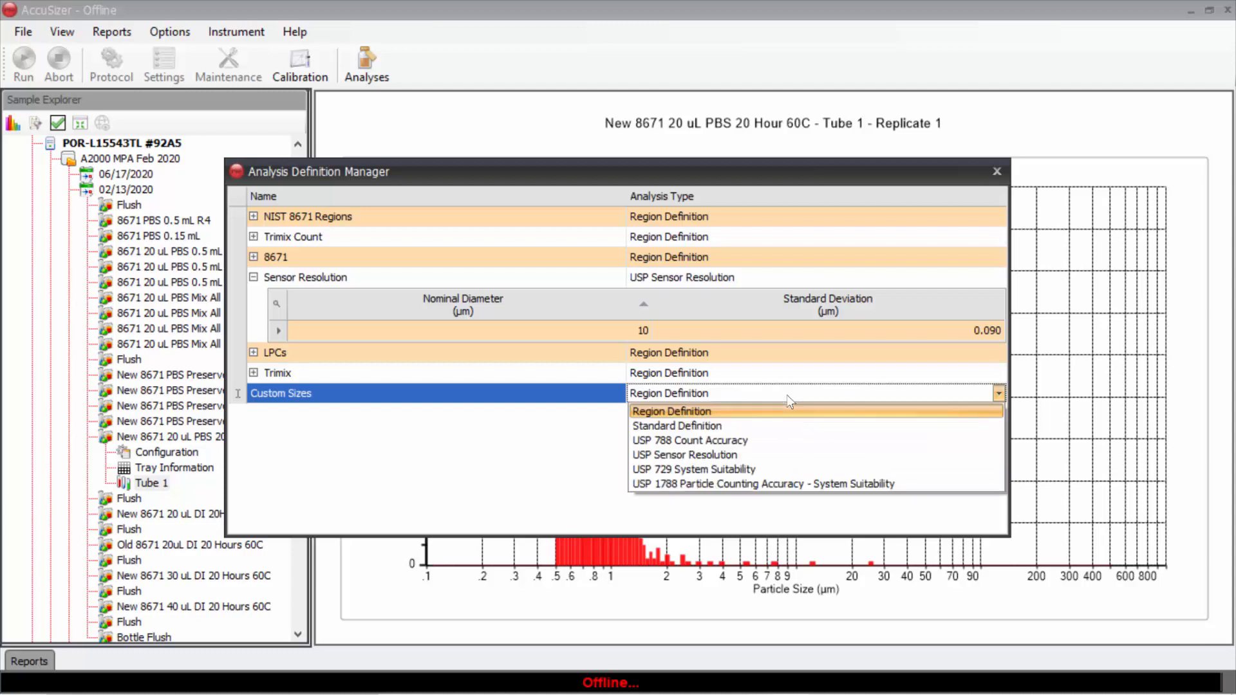
{"action": "left_click", "coordinate": [709, 412]}
- Add a first region to Custom Sizes with nominal diameter 0, start 0.5 µm and stop 500 µm
{"action": "key", "text": "Tab"}
{"action": "key", "text": "Tab"}
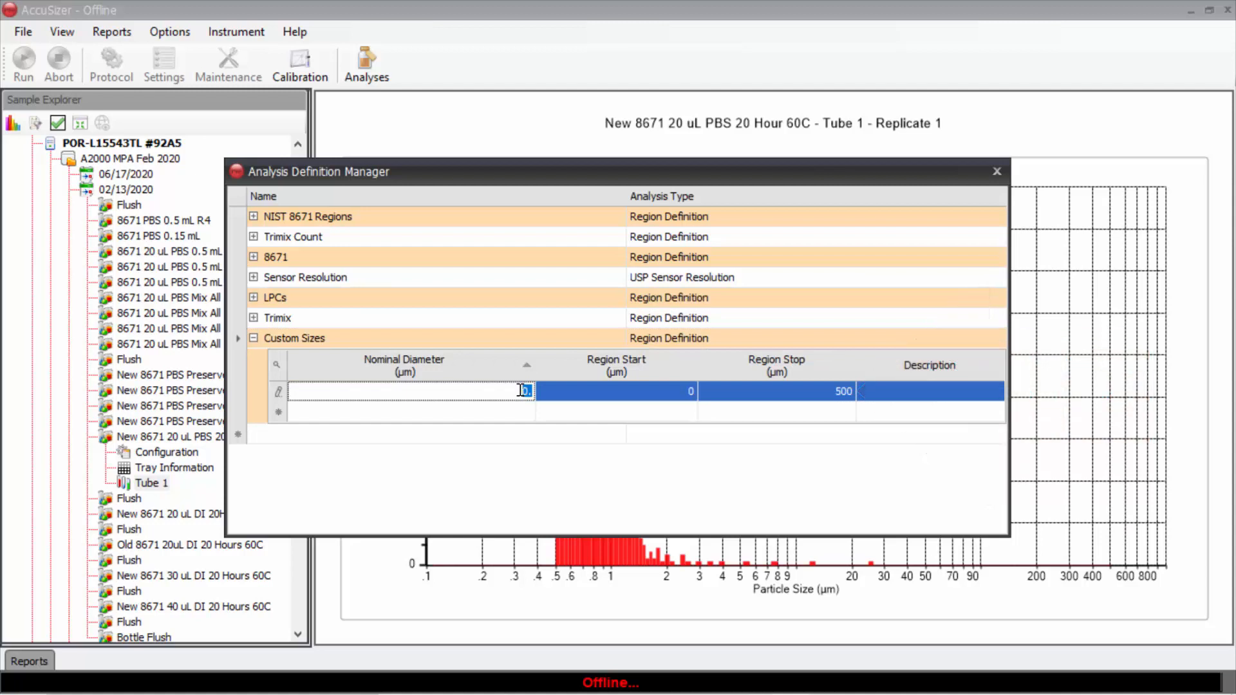
{"action": "key", "text": "Tab"}
{"action": "type", "text": "0"}
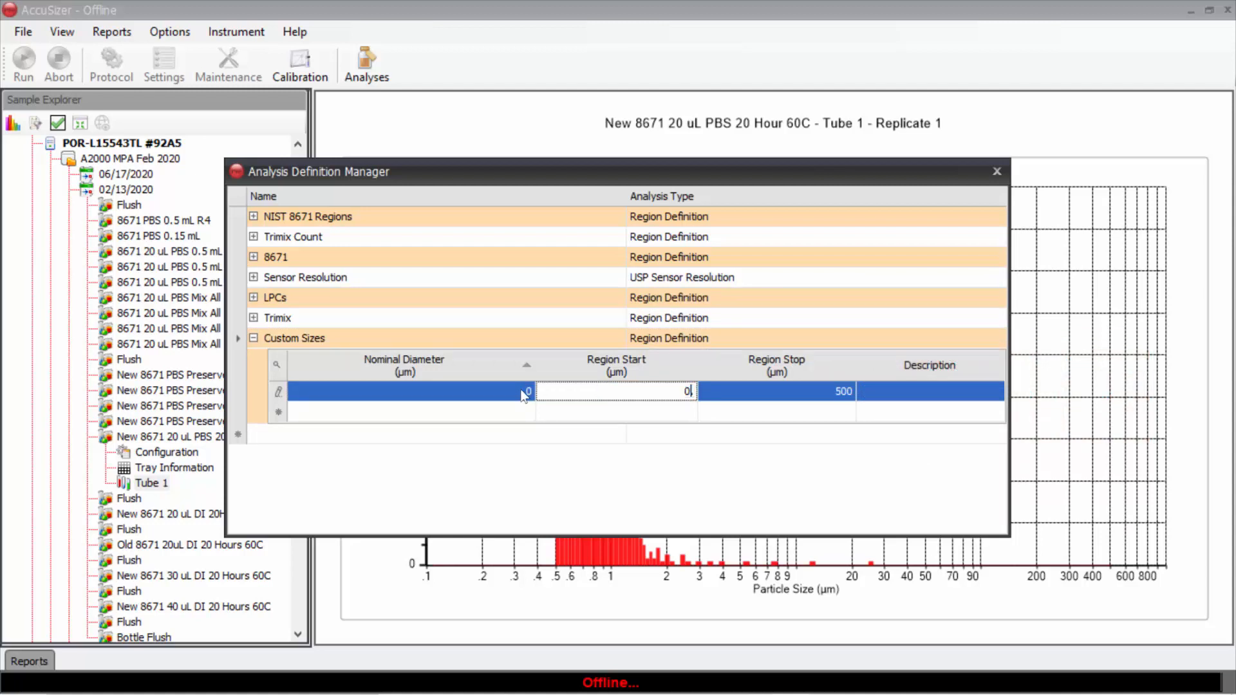
{"action": "type", "text": ".5"}
{"action": "key", "text": "Tab"}
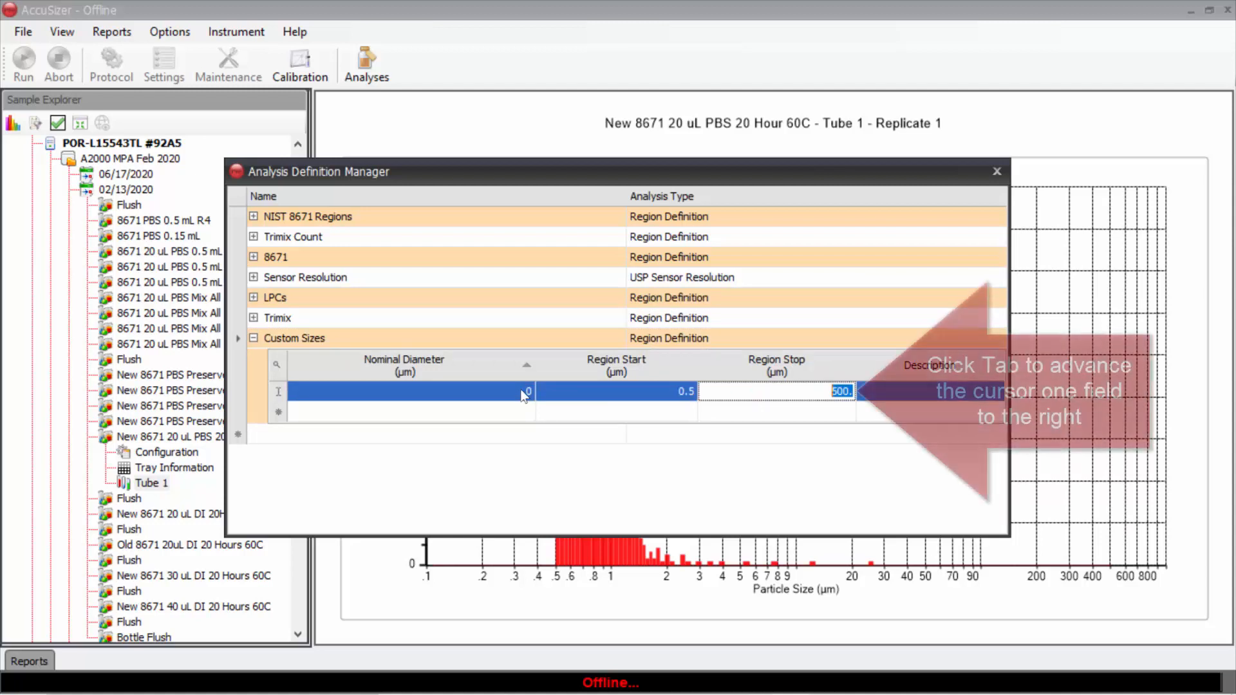
{"action": "key", "text": "Tab"}
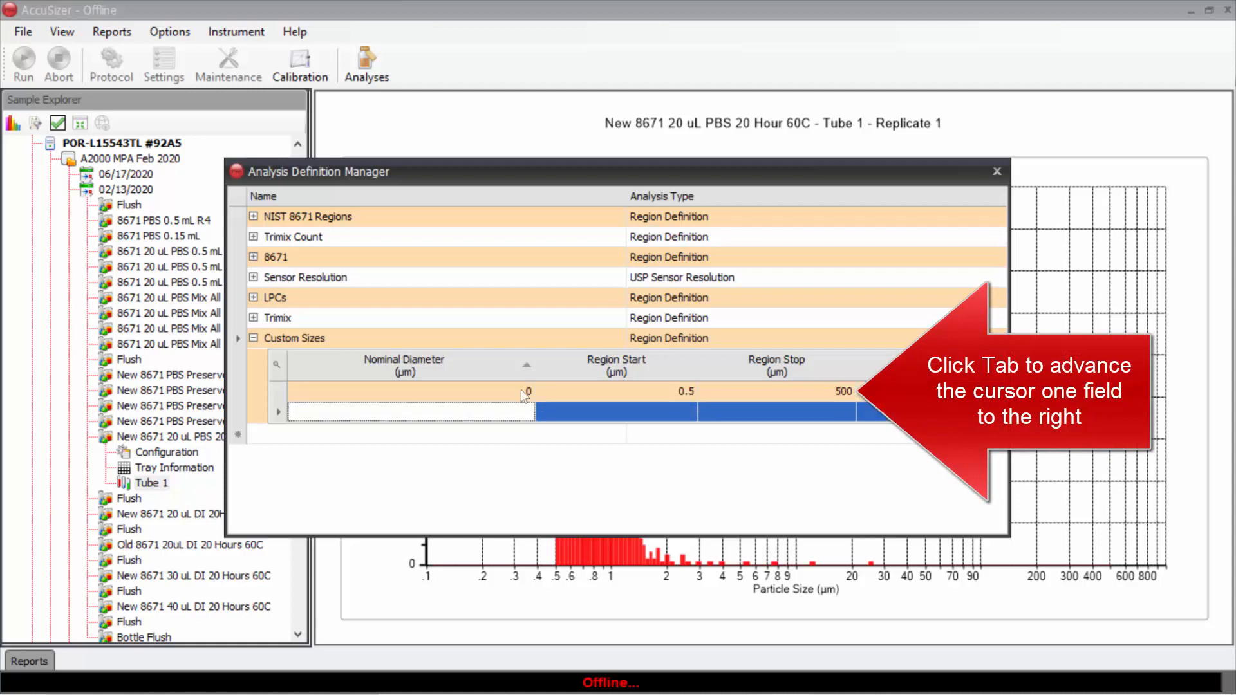
- Add two more regions to Custom Sizes, from 1 to 500 µm and from 5 to 500 µm, with nominal diameter 0
{"action": "type", "text": "1"}
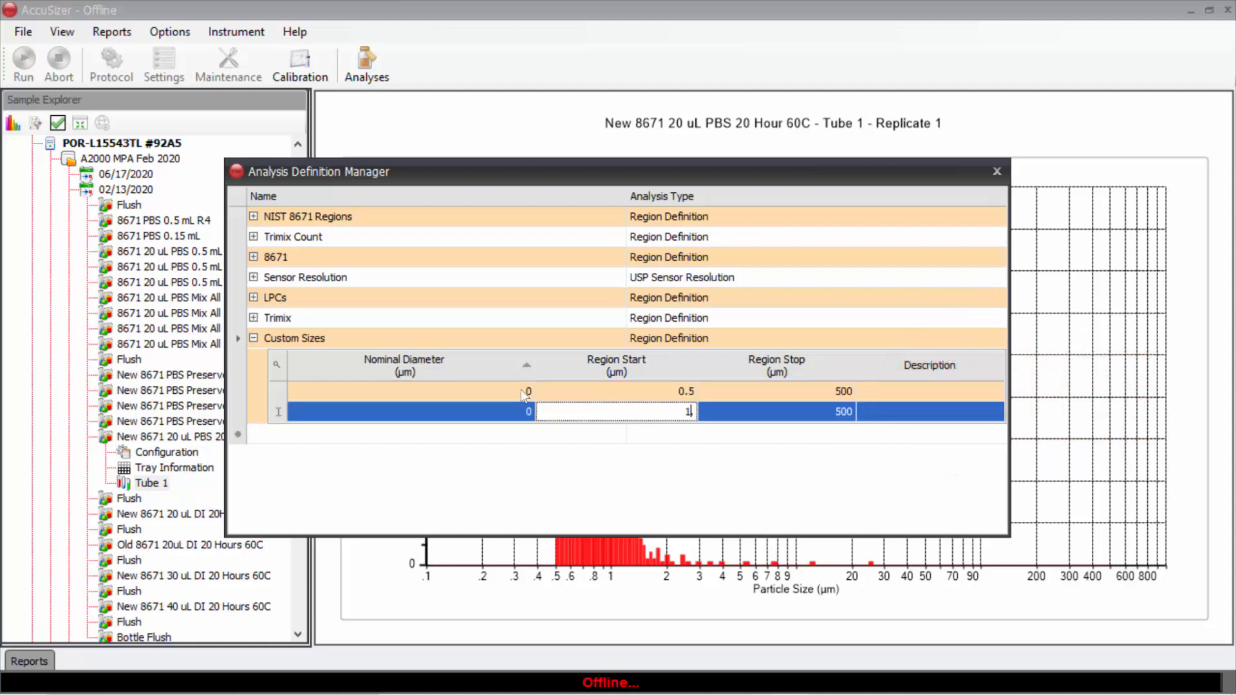
{"action": "key", "text": "Tab"}
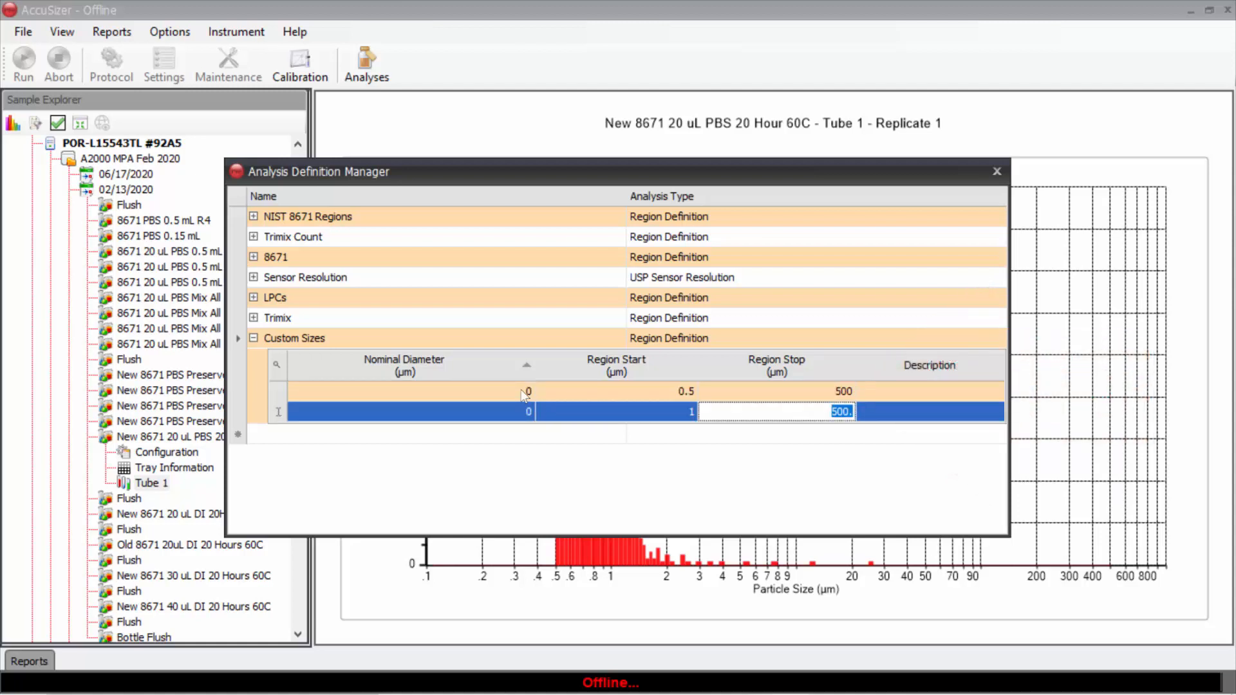
{"action": "key", "text": "Tab"}
{"action": "key", "text": "Tab"}
{"action": "type", "text": "5"}
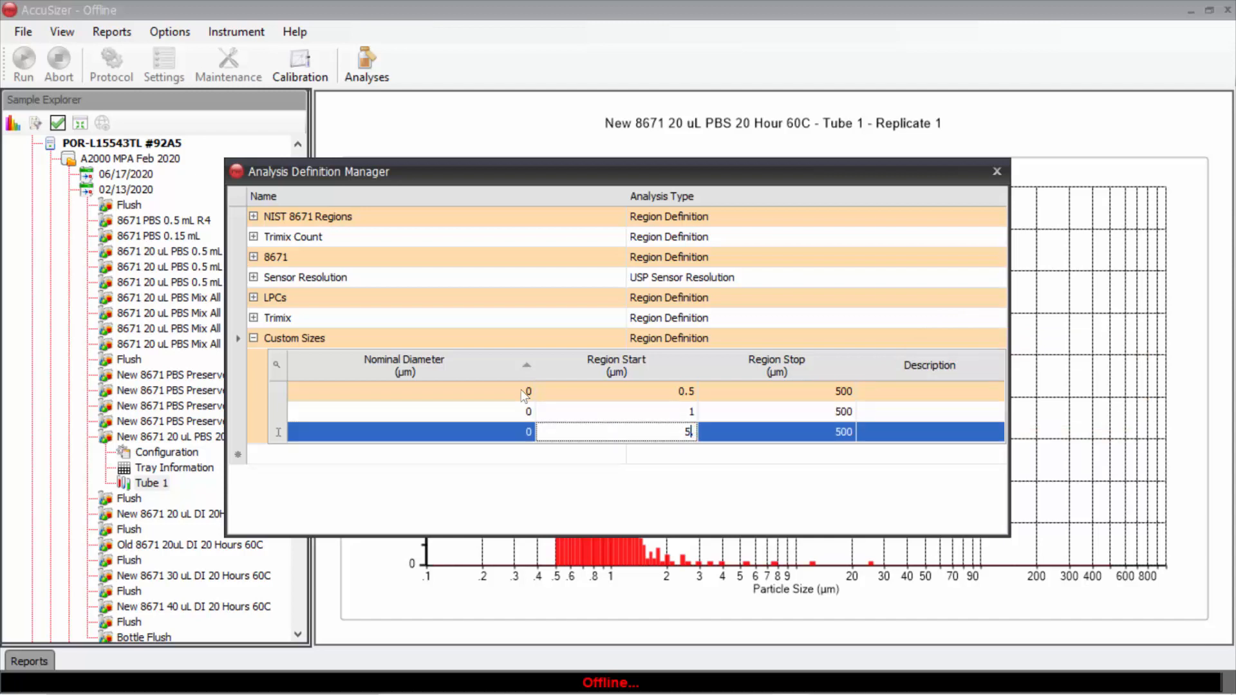
{"action": "key", "text": "Tab"}
{"action": "key", "text": "Tab"}
{"action": "key", "text": "Tab"}
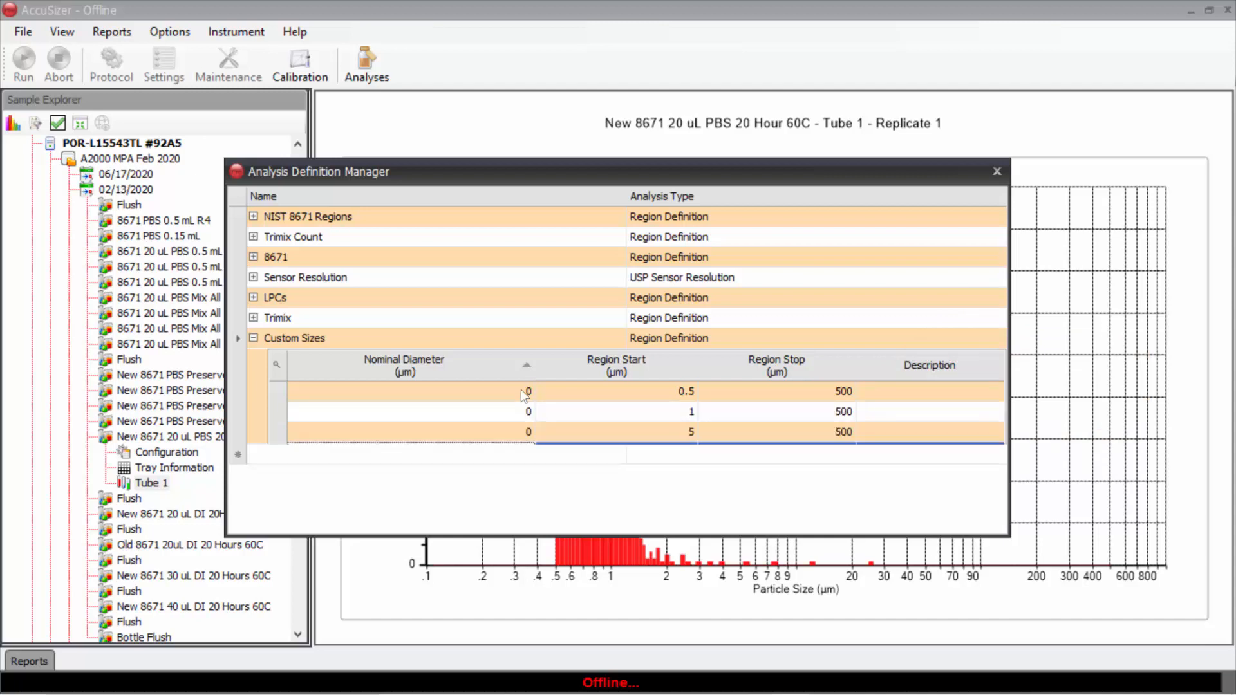
- Add a fourth Custom Sizes region from 10 to 500 µm and close the Analysis Definition Manager
{"action": "type", "text": "1"}
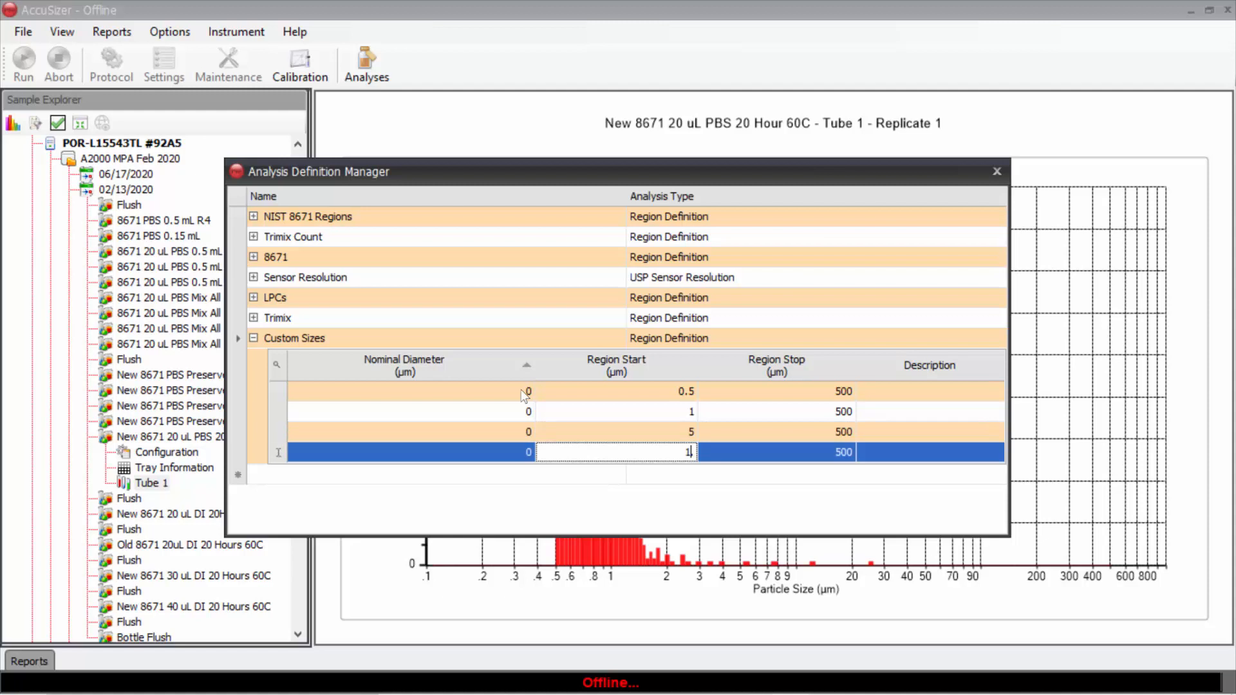
{"action": "type", "text": "0"}
{"action": "key", "text": "Tab"}
{"action": "key", "text": "Tab"}
{"action": "key", "text": "Tab"}
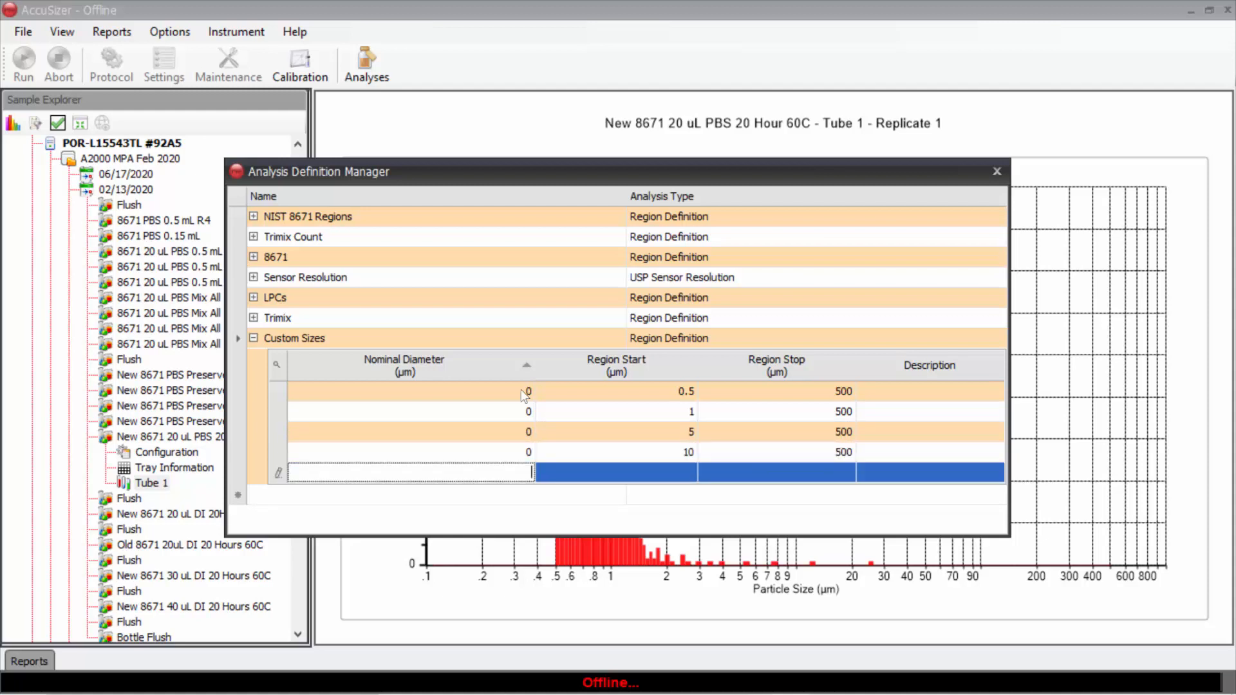
{"action": "left_click", "coordinate": [404, 518]}
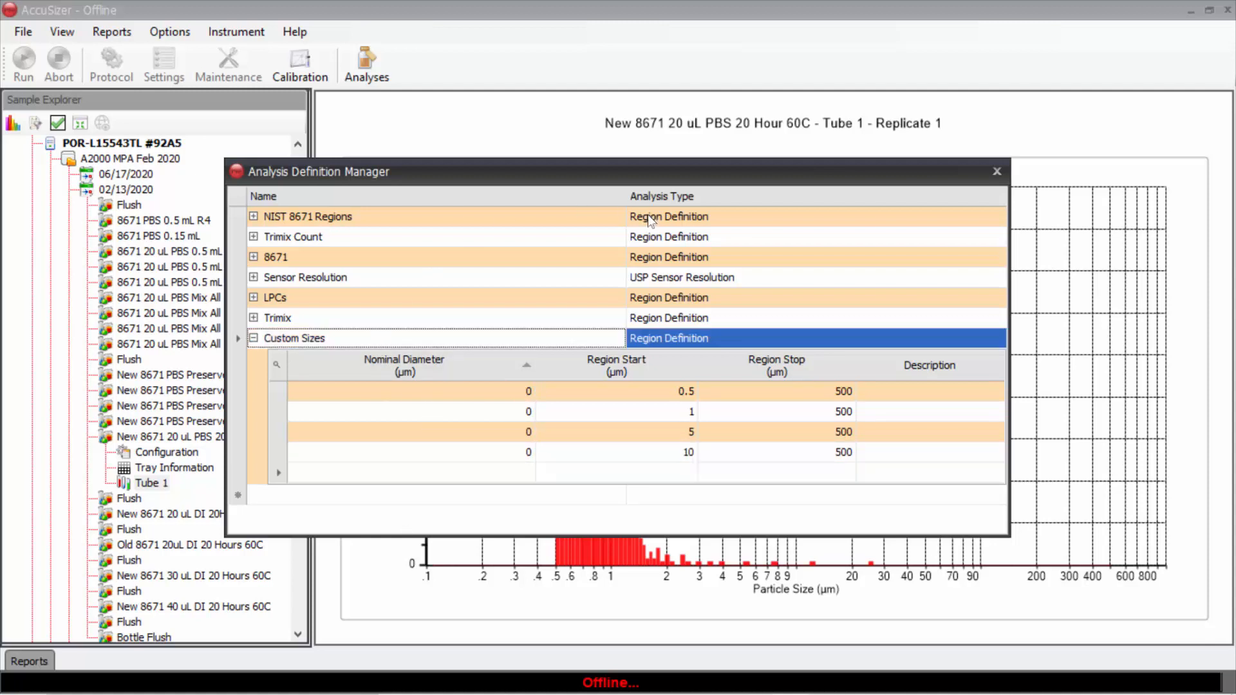
{"action": "left_click", "coordinate": [995, 172]}
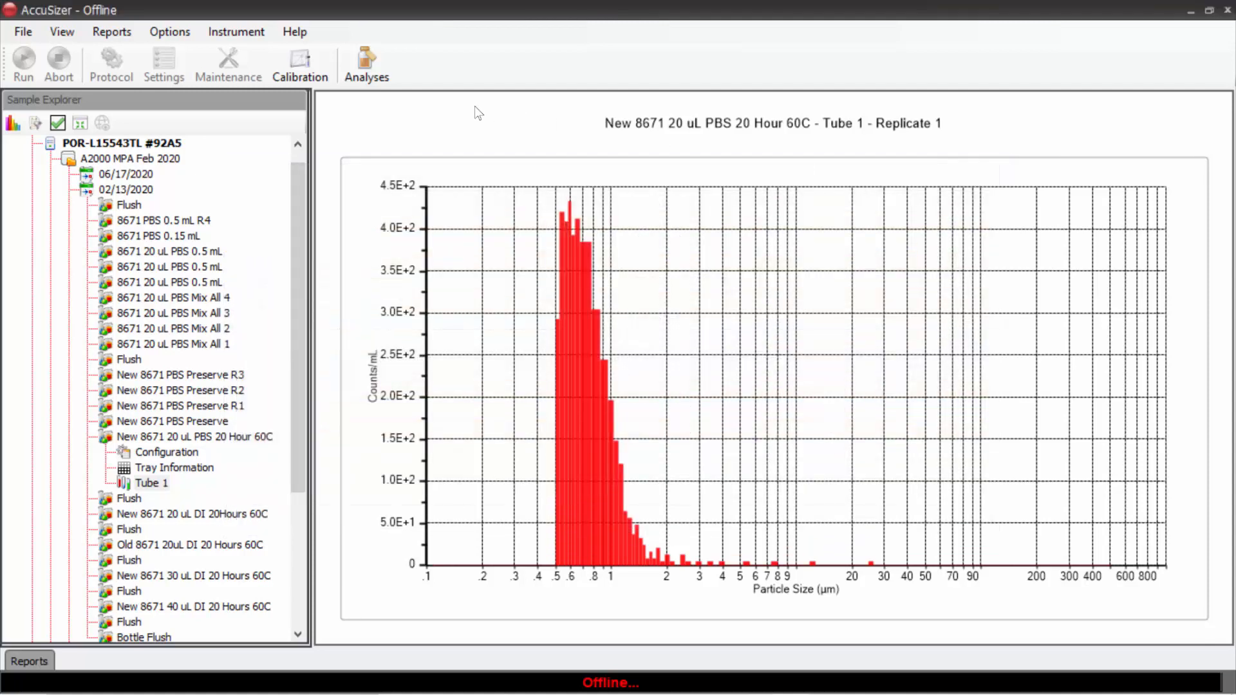
- Reopen the Analysis Definition Manager, check the regions saved under Custom Sizes, and close it
{"action": "left_click", "coordinate": [362, 60]}
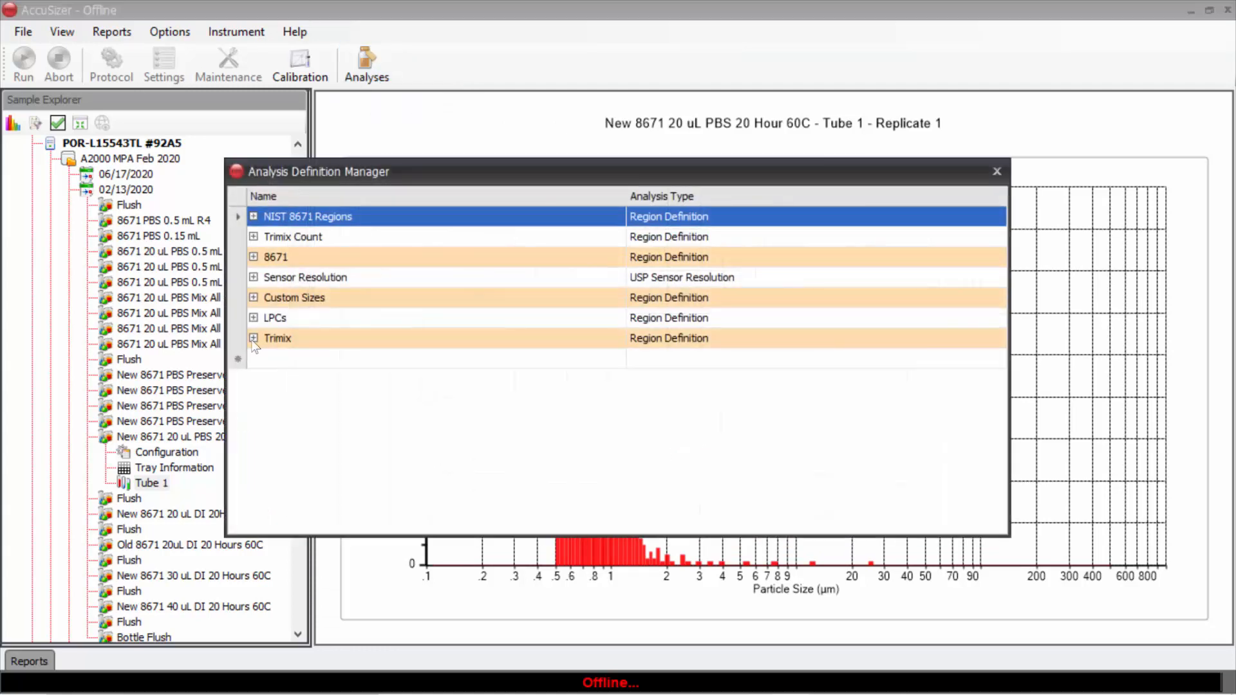
{"action": "left_click", "coordinate": [253, 298]}
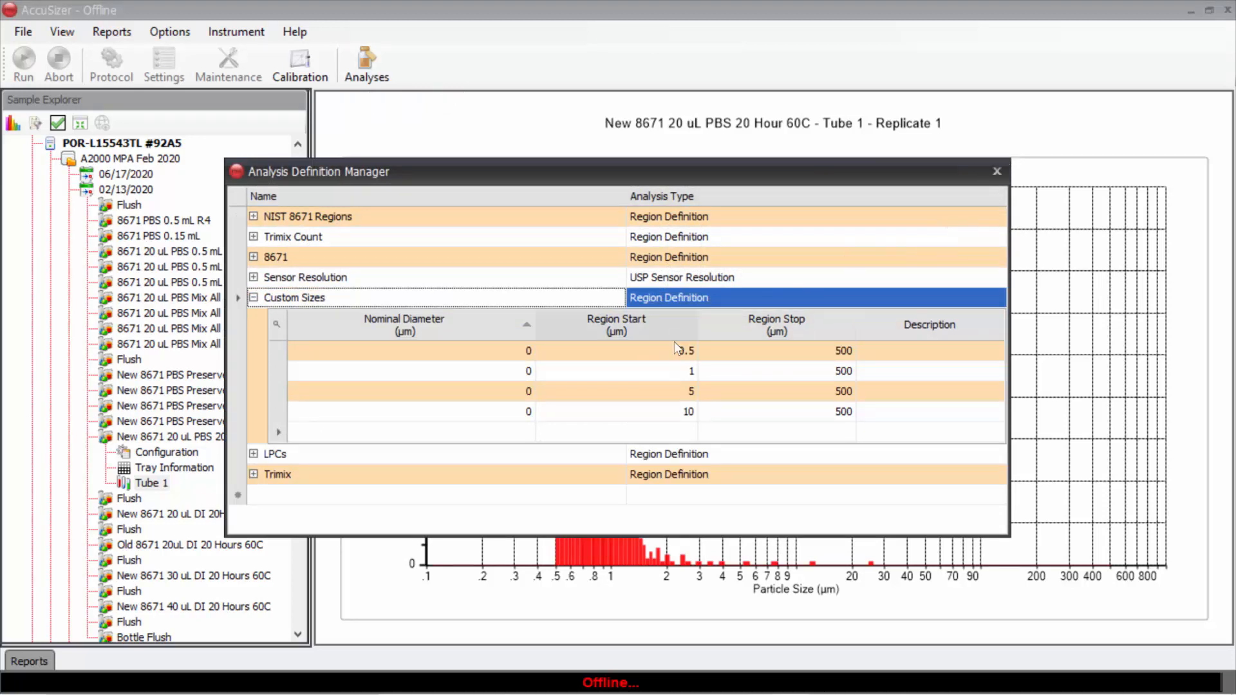
{"action": "left_click", "coordinate": [997, 171]}
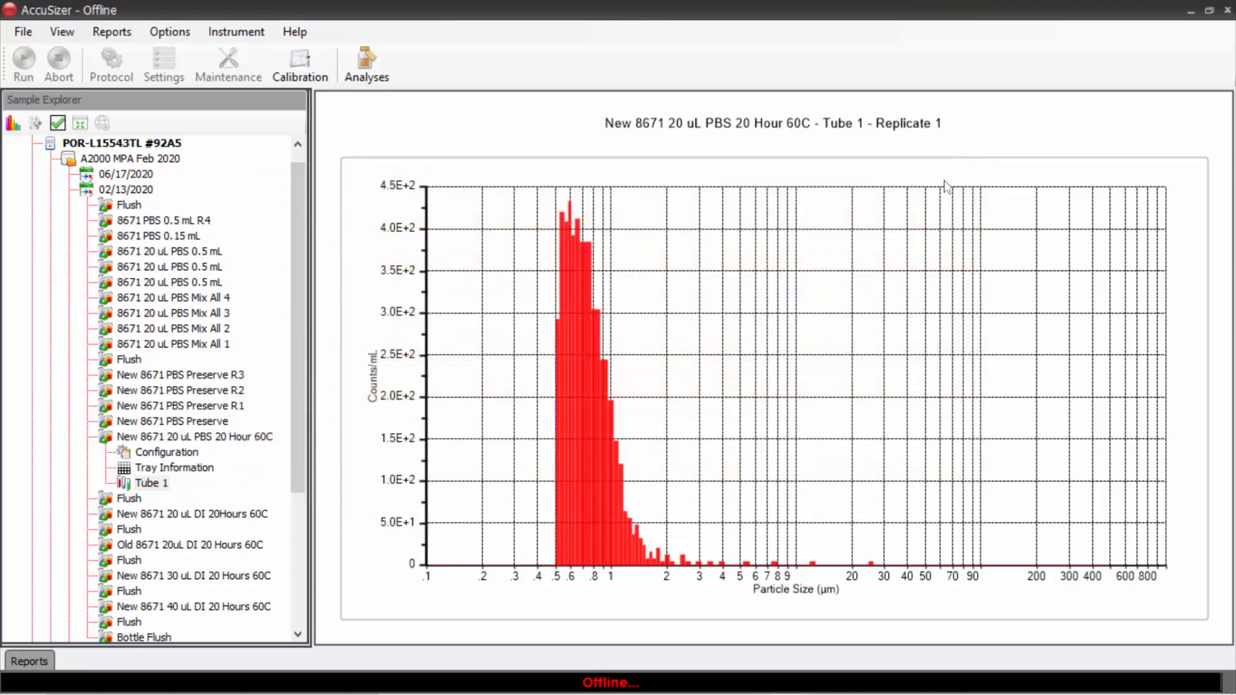
- Start a report for Replicate 1 of Tube 1, choosing Multi-Region Report with the Custom Sizes definition
{"action": "double_click", "coordinate": [151, 484]}
{"action": "right_click", "coordinate": [188, 500]}
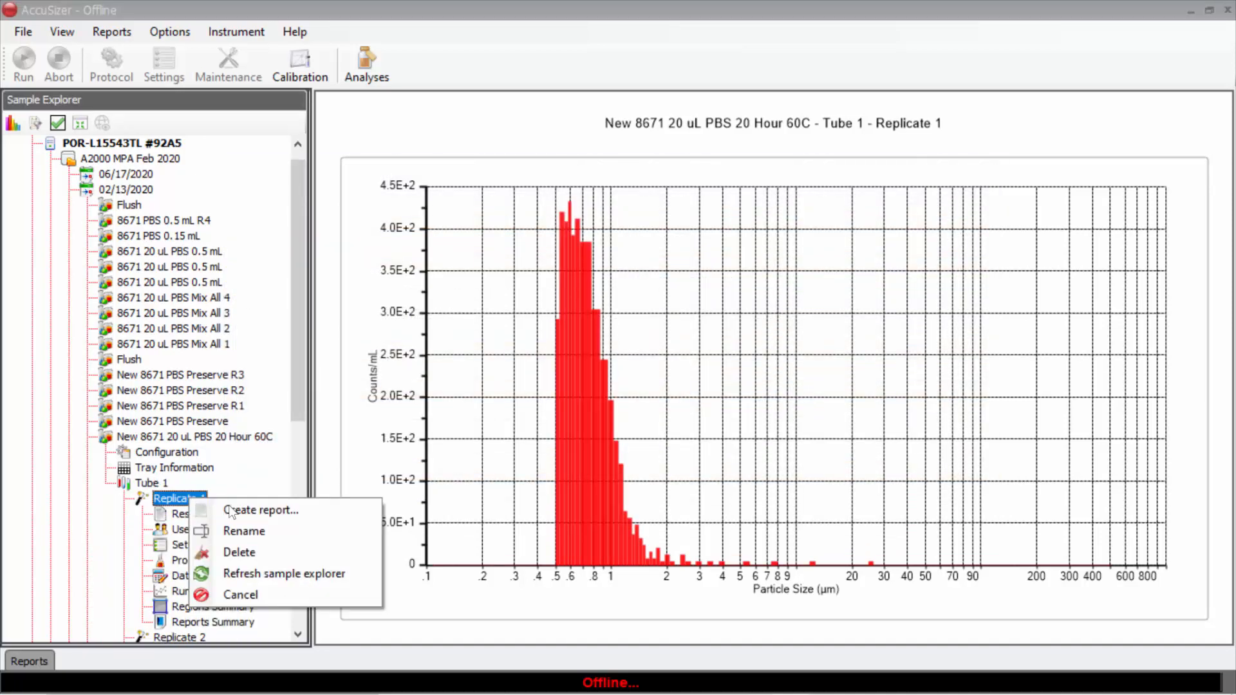
{"action": "left_click", "coordinate": [262, 510]}
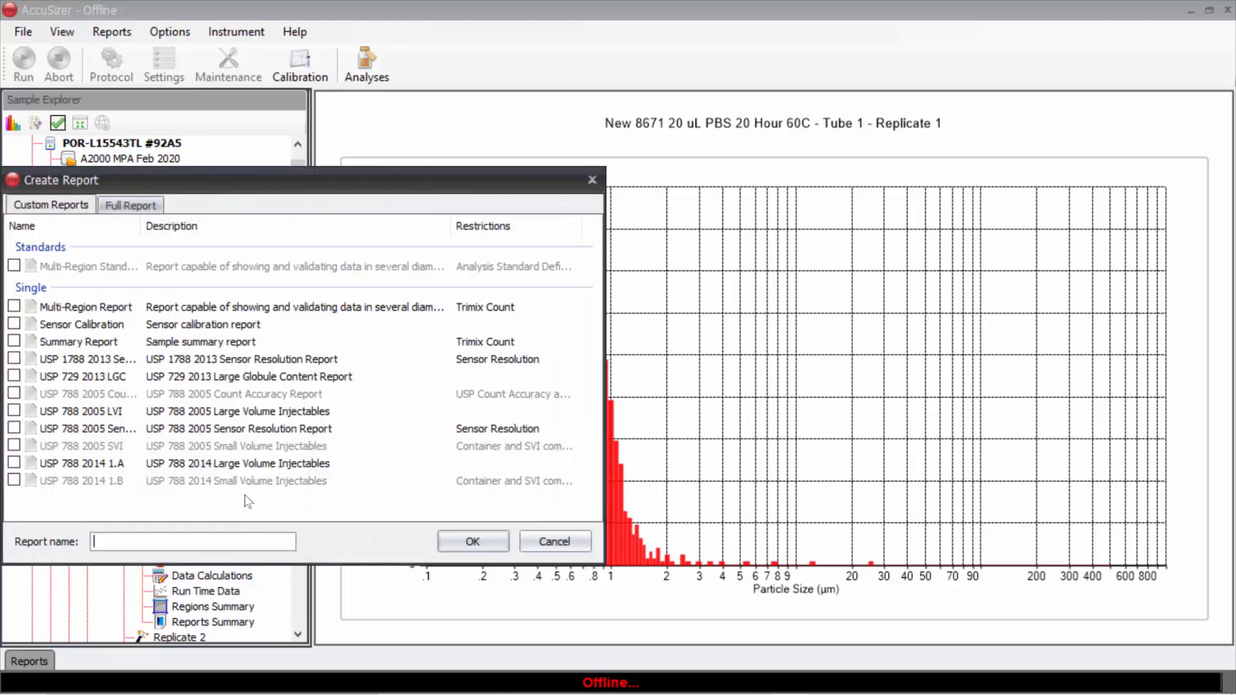
{"action": "left_click", "coordinate": [14, 307]}
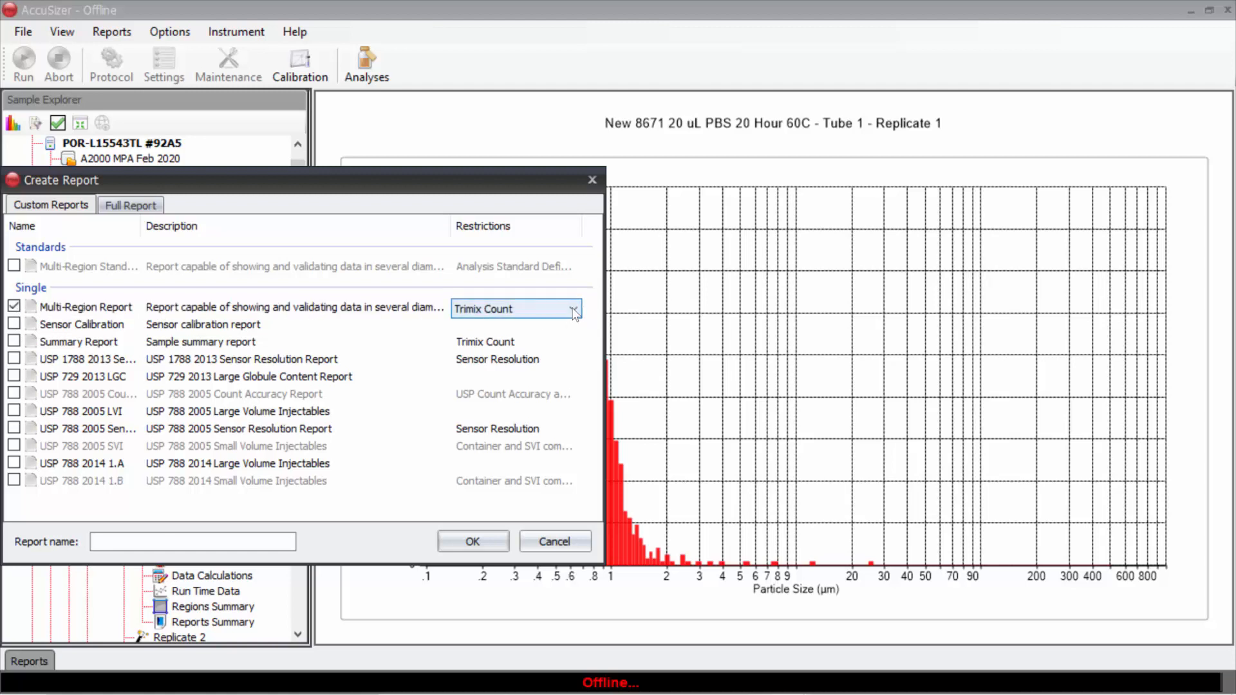
{"action": "left_click", "coordinate": [573, 310]}
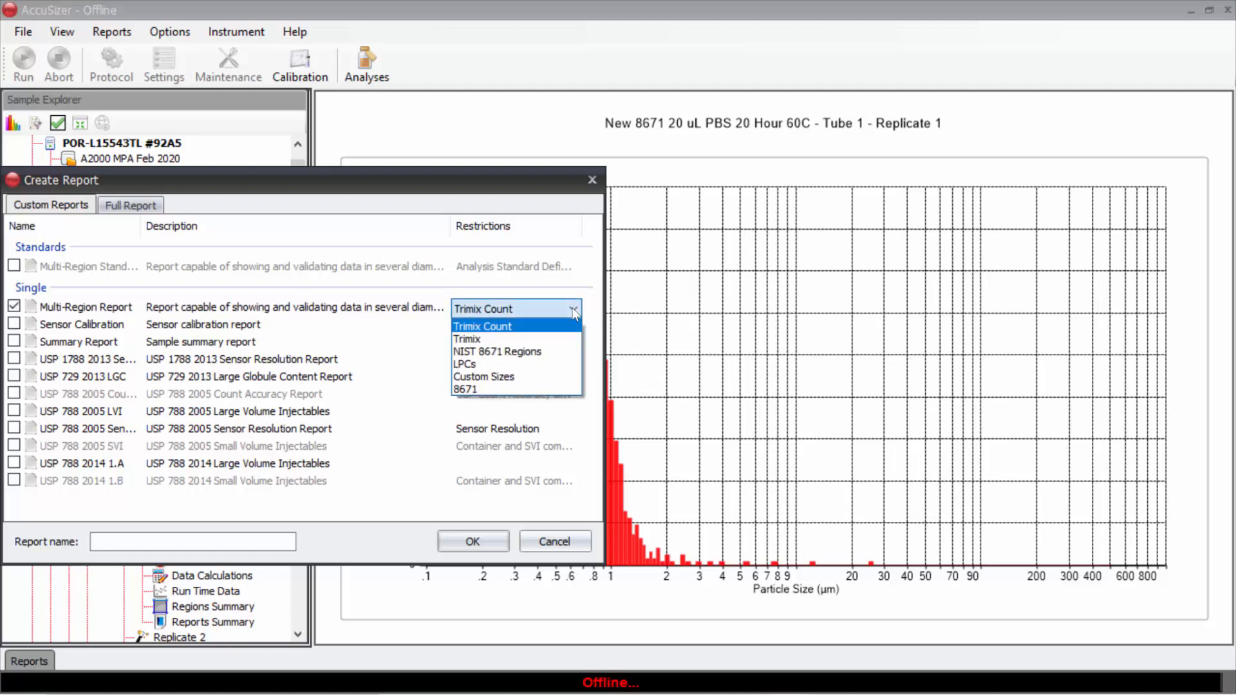
{"action": "left_click", "coordinate": [512, 377]}
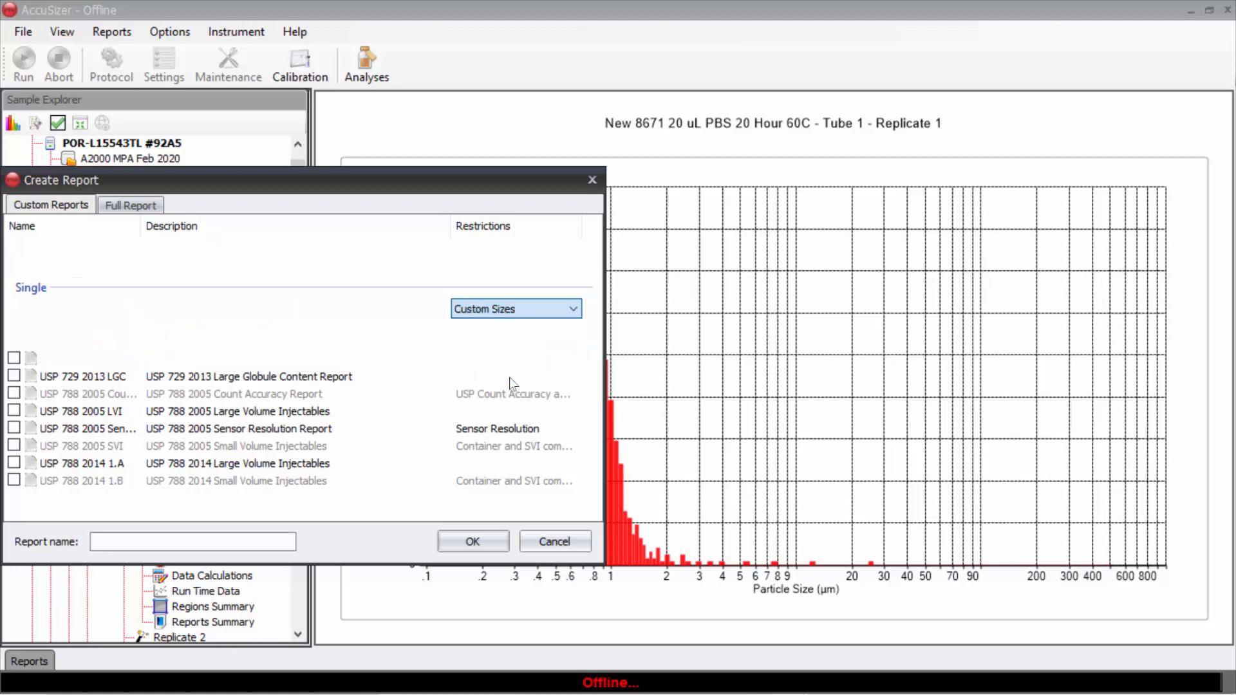
- Name the report "Custom 1", generate it, and view its region table and graph
{"action": "left_click", "coordinate": [134, 539]}
{"action": "type", "text": "Custom "}
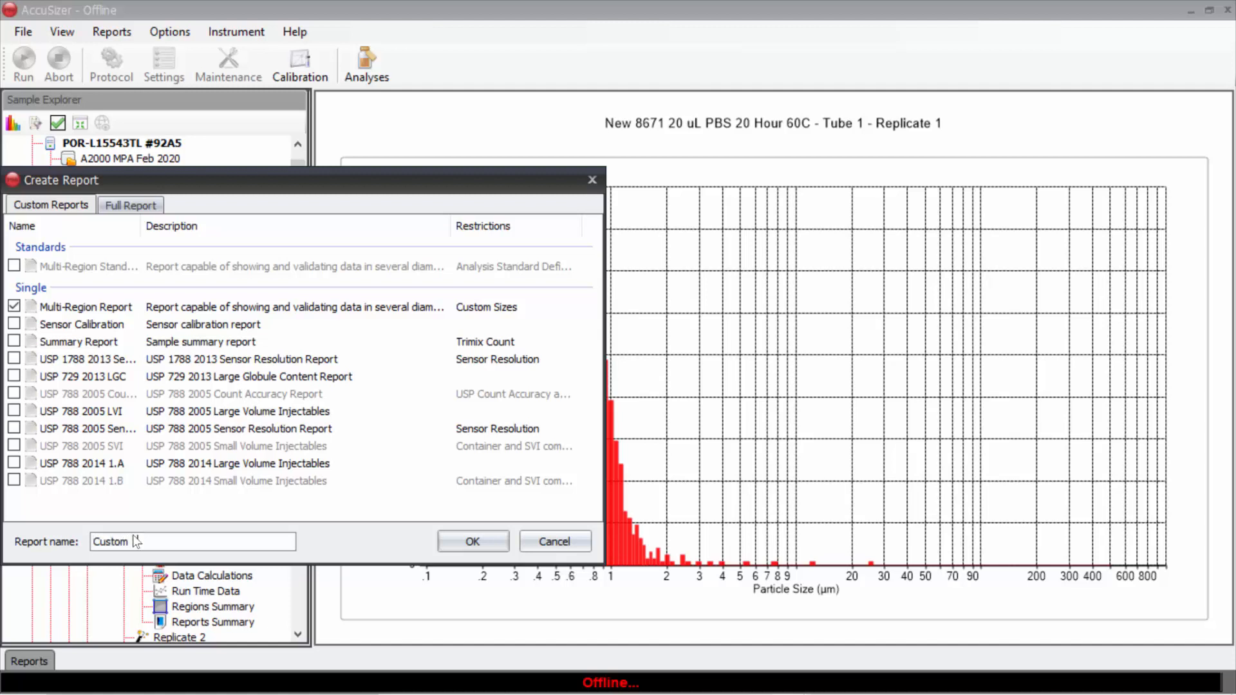
{"action": "type", "text": "1"}
{"action": "left_click", "coordinate": [461, 543]}
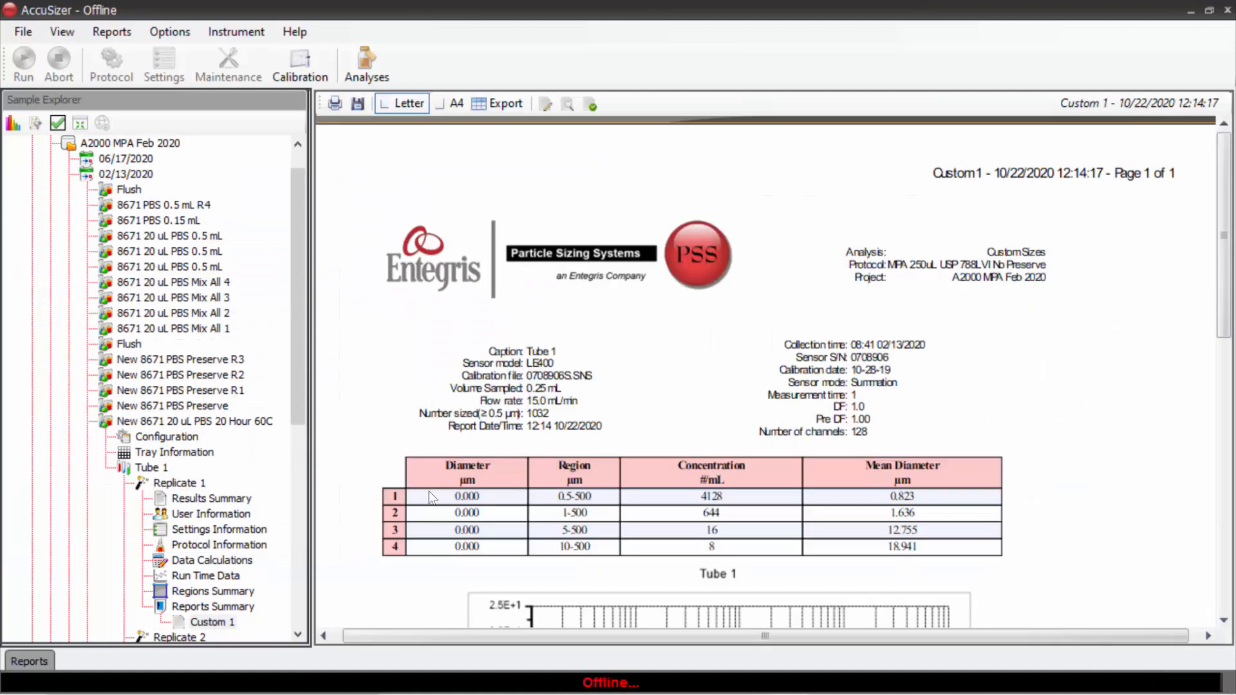
{"action": "scroll", "coordinate": [780, 327], "scroll_direction": "down", "scroll_amount": 2}
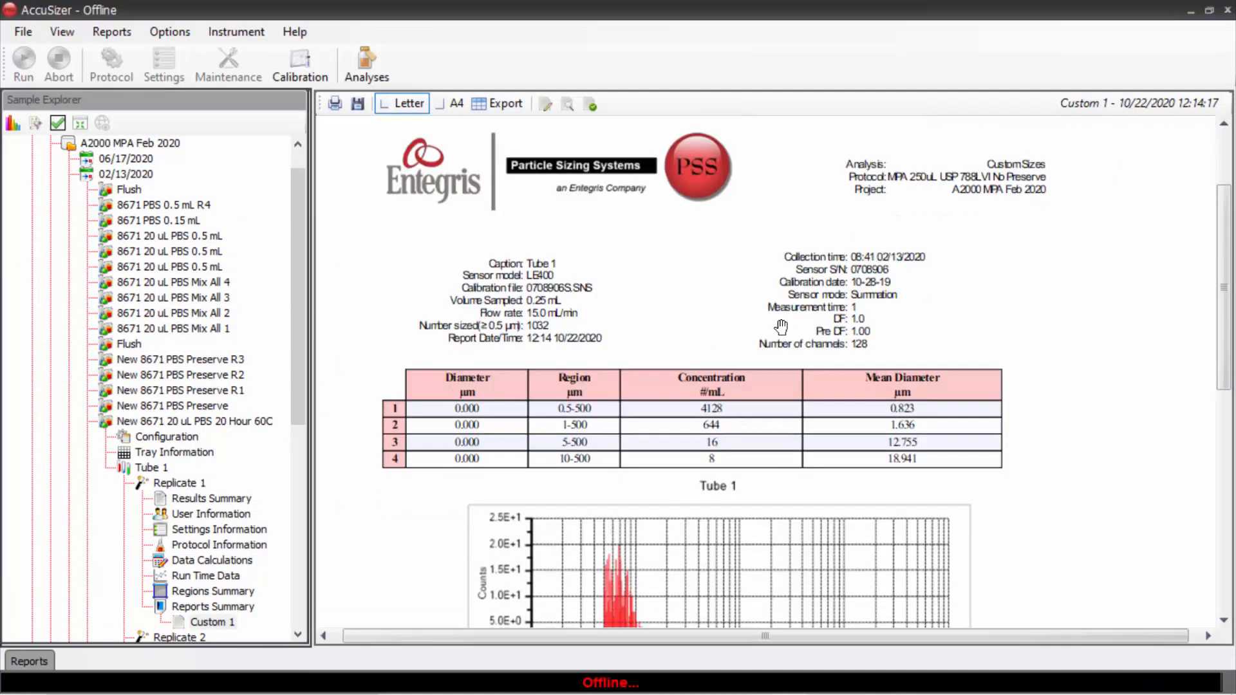
{"action": "scroll", "coordinate": [780, 327], "scroll_direction": "down", "scroll_amount": 1}
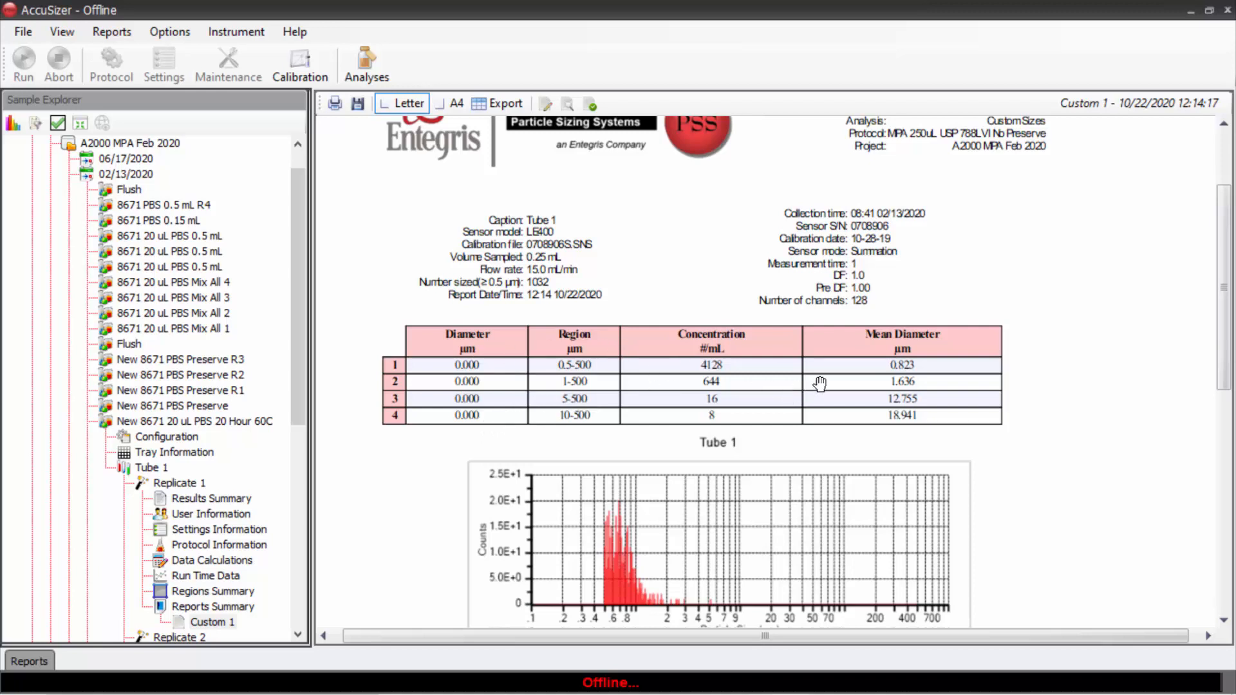
- Add an analysis definition named "10 Resolution" with the analysis type USP Sensor Resolution in the Analysis Definition Manager
{"action": "left_click", "coordinate": [358, 82]}
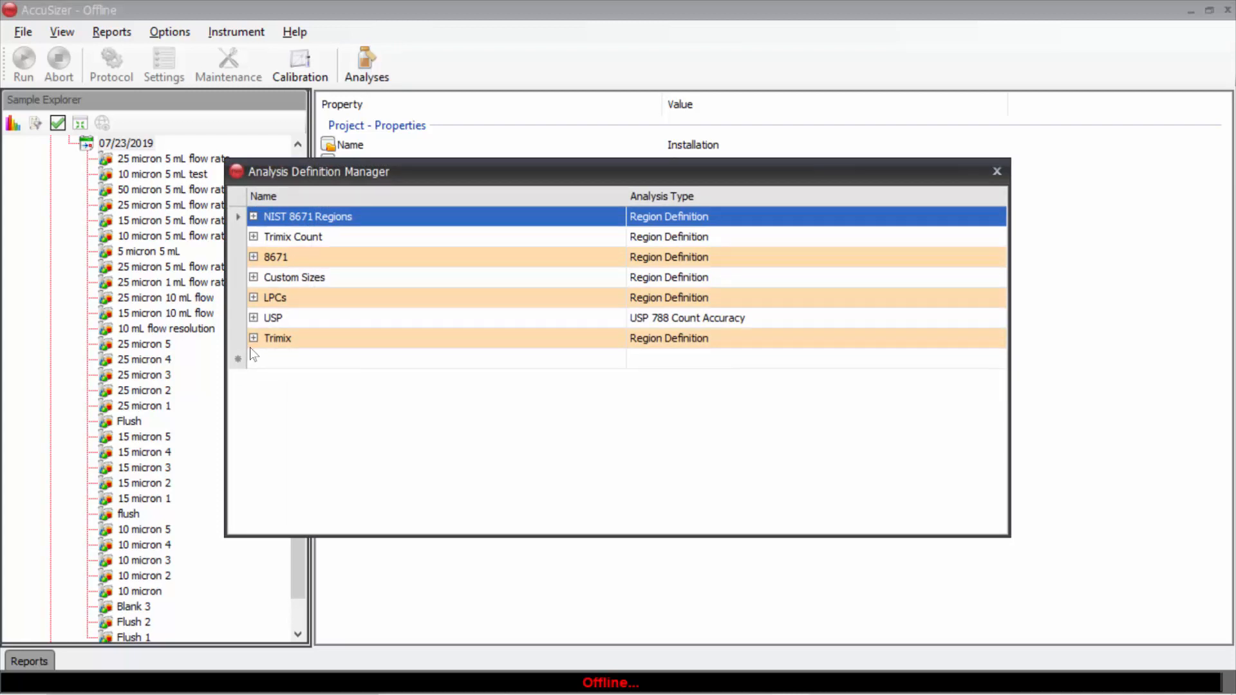
{"action": "left_click", "coordinate": [239, 361]}
{"action": "left_click", "coordinate": [261, 360]}
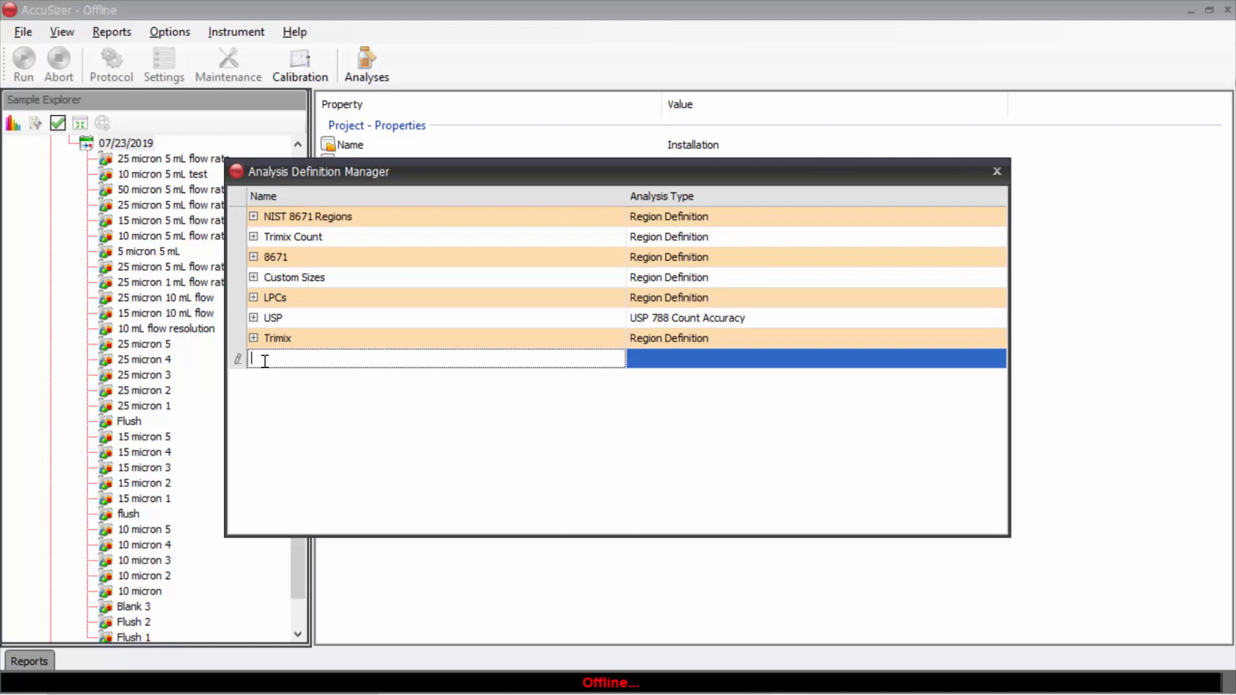
{"action": "type", "text": "10 Resolution"}
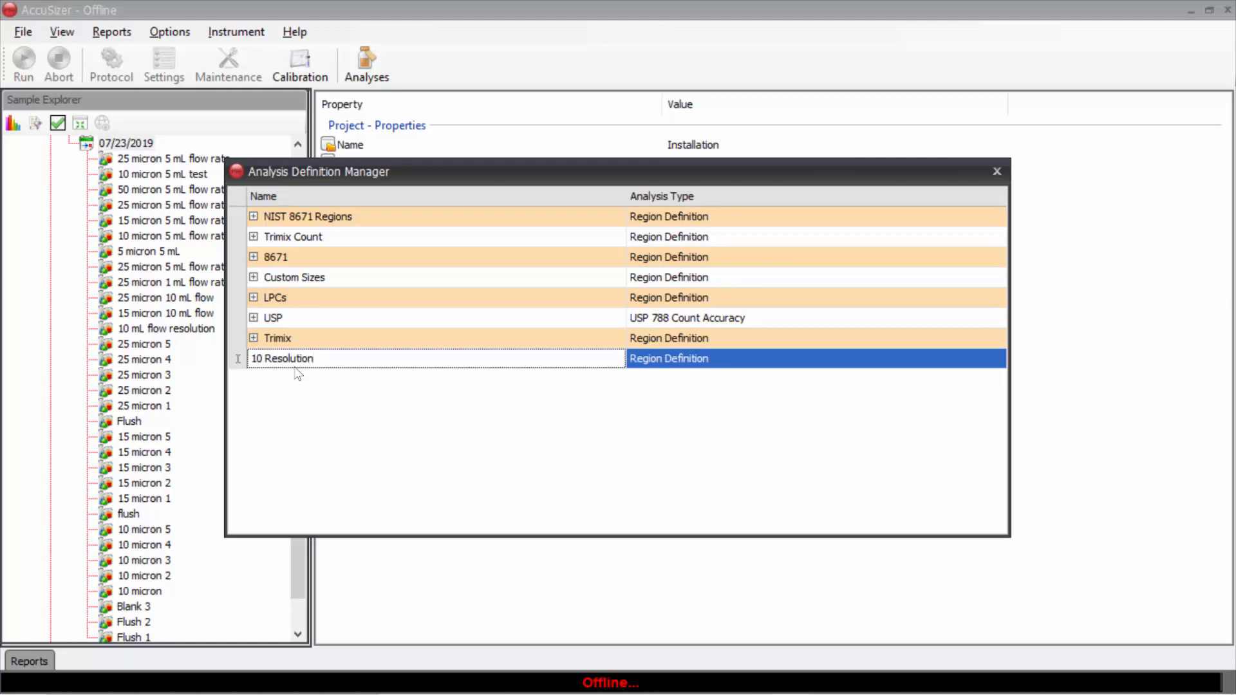
{"action": "left_click", "coordinate": [998, 359]}
{"action": "left_click", "coordinate": [998, 359]}
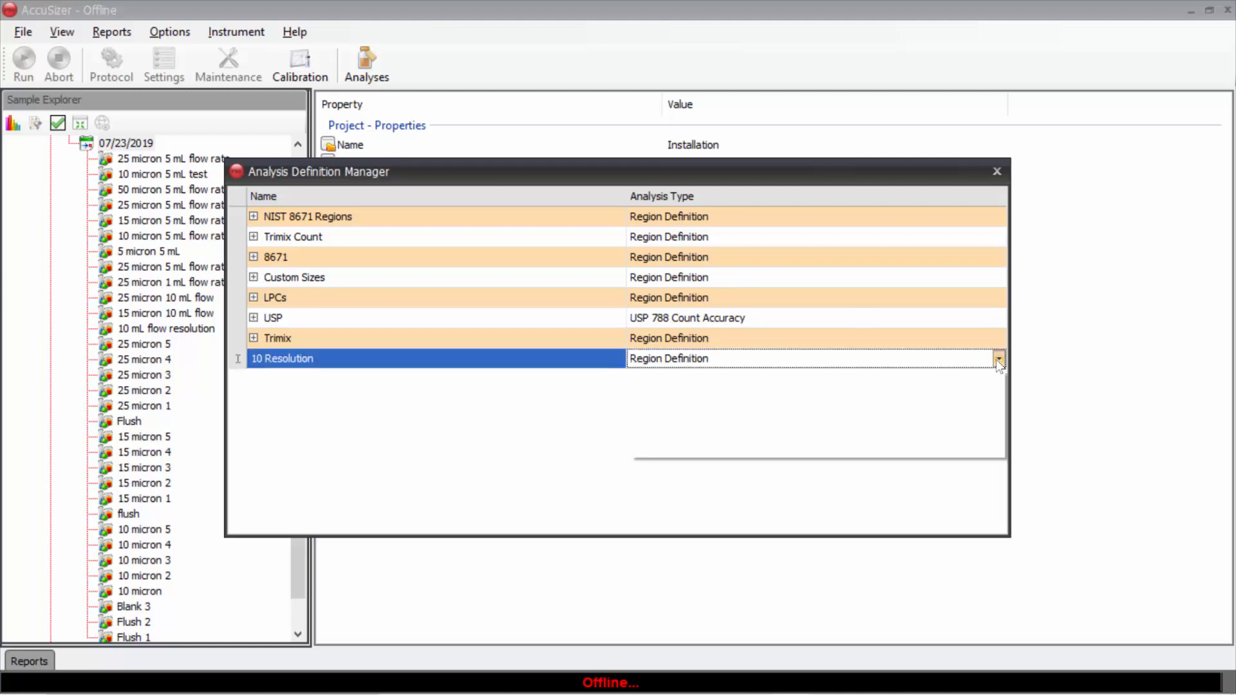
{"action": "left_click", "coordinate": [772, 419]}
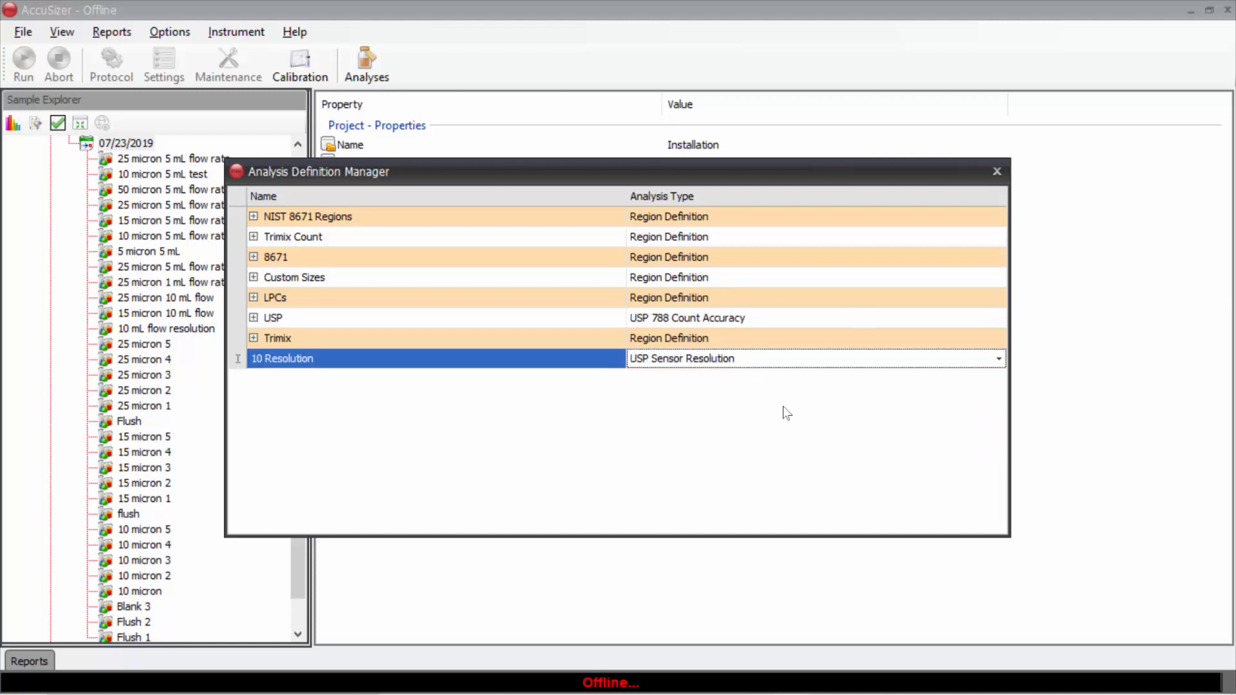
- Set the 10 Resolution definition's nominal diameter to 10.1 µm and standard deviation to 0.09 µm, and close the manager
{"action": "left_click", "coordinate": [816, 368]}
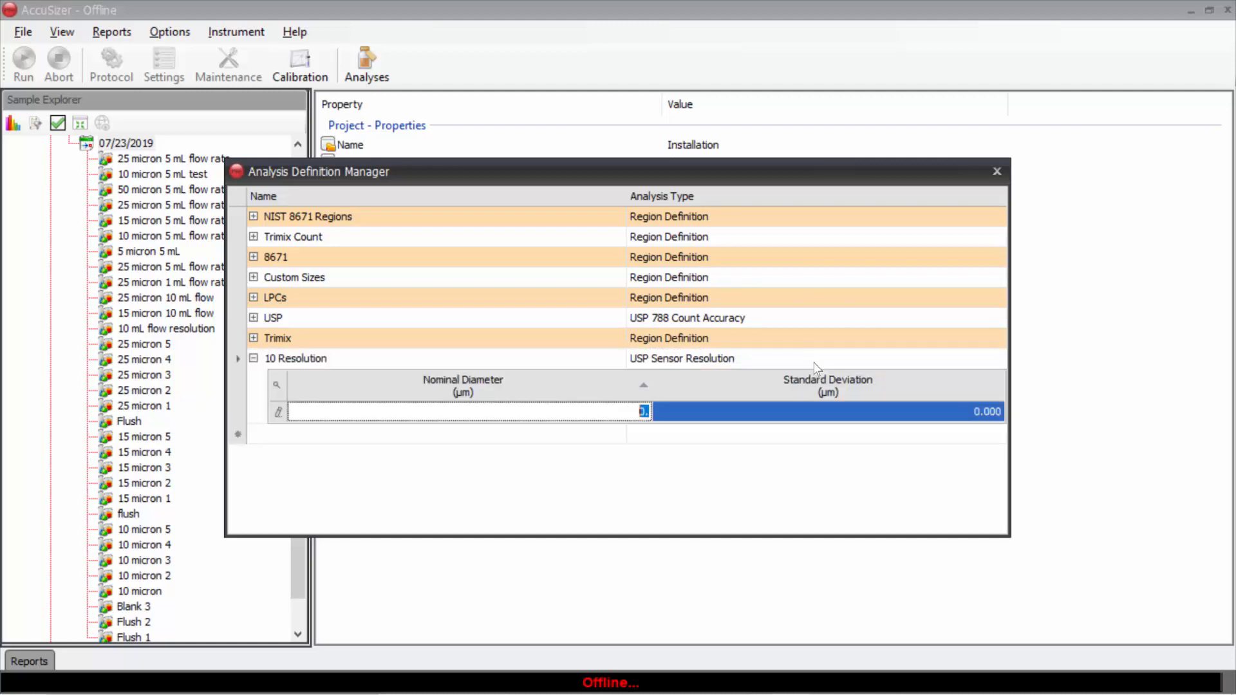
{"action": "type", "text": "10.1"}
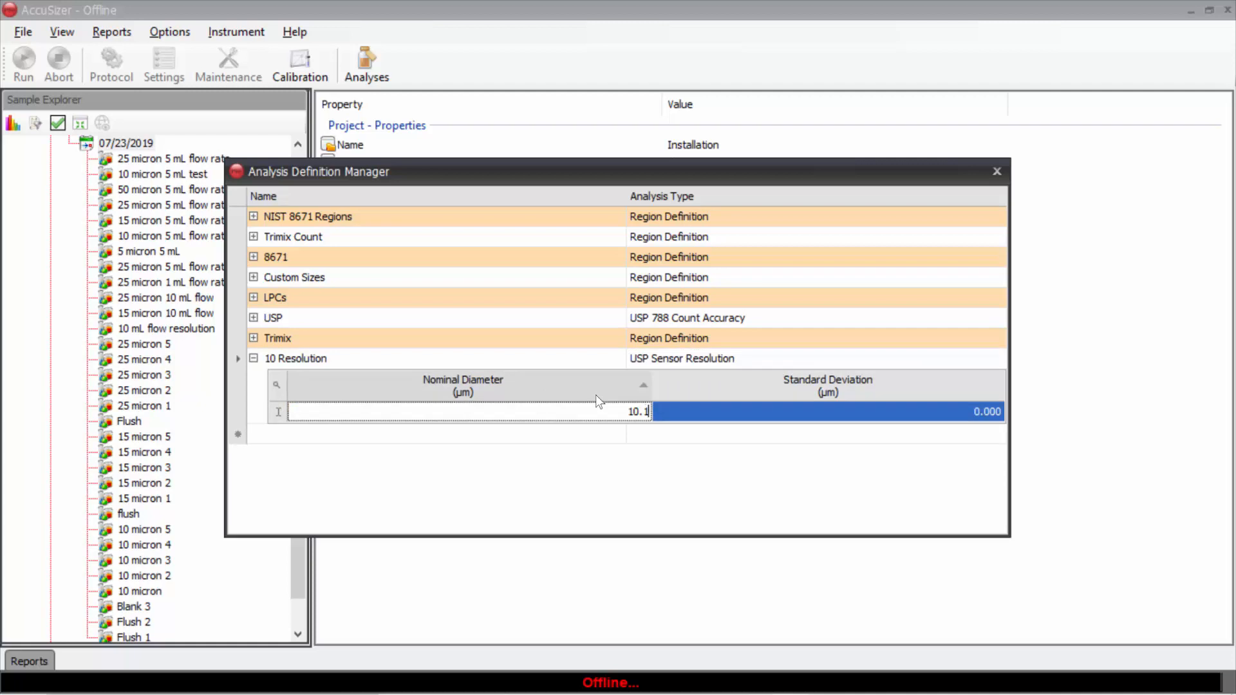
{"action": "key", "text": "Tab"}
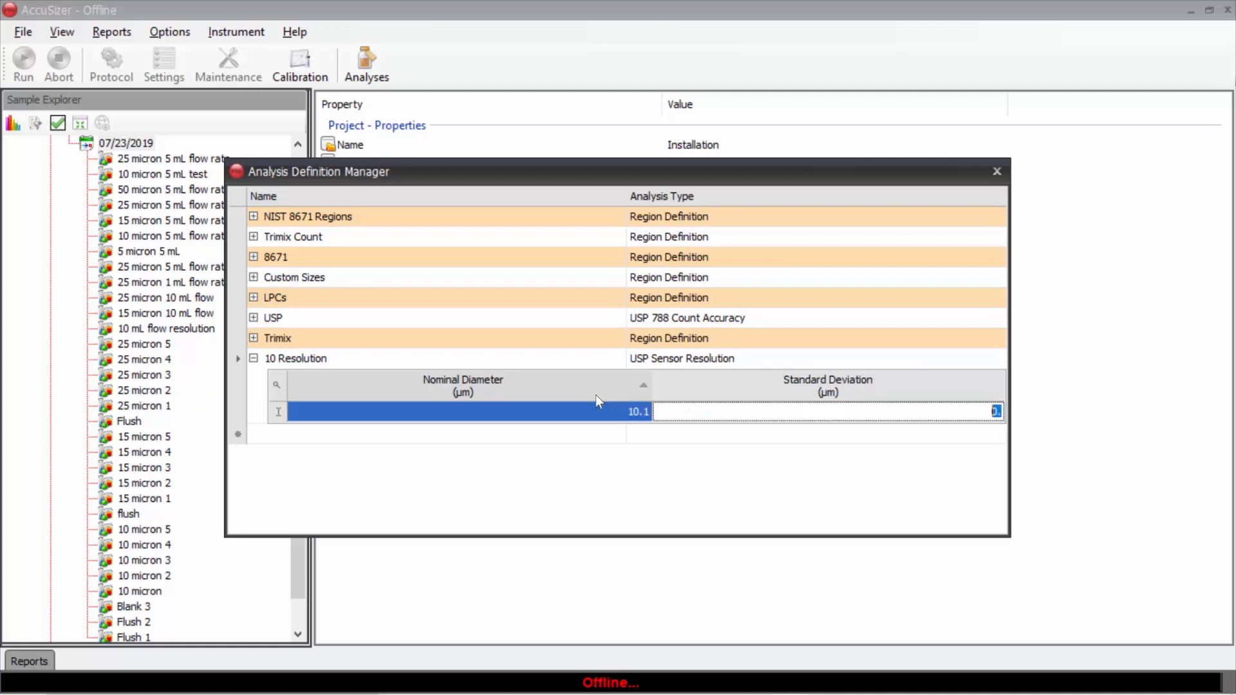
{"action": "type", "text": "0.09"}
{"action": "left_click", "coordinate": [716, 434]}
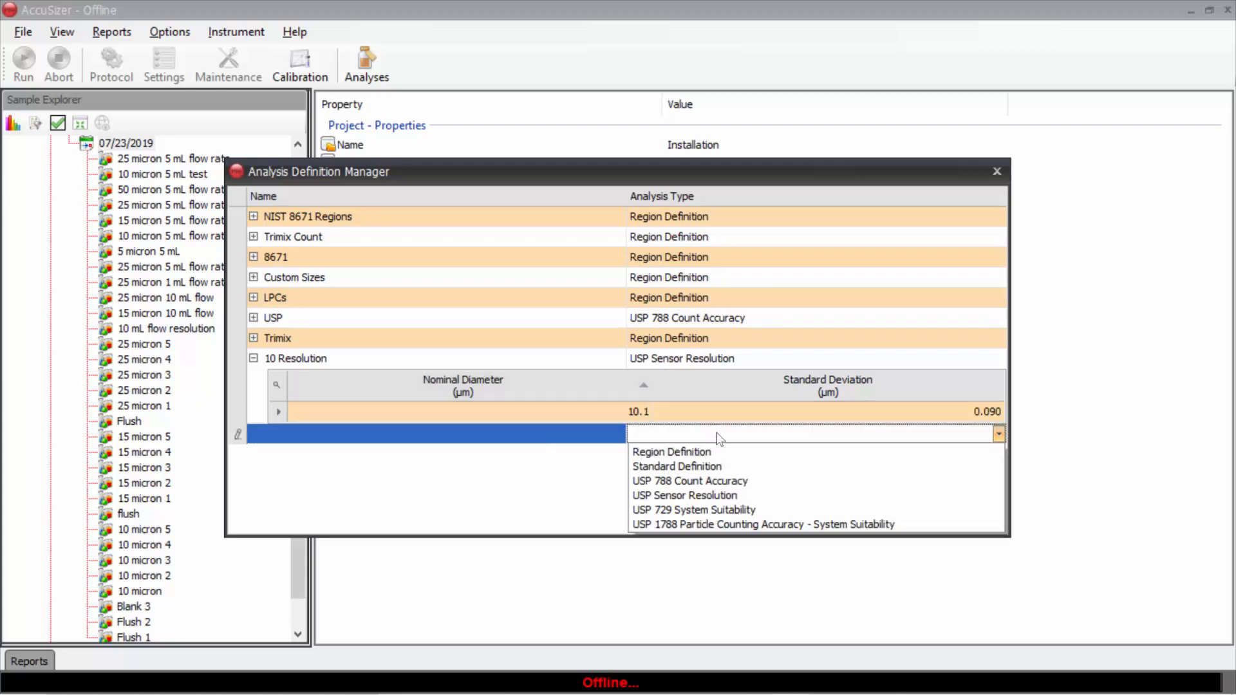
{"action": "left_click", "coordinate": [996, 171]}
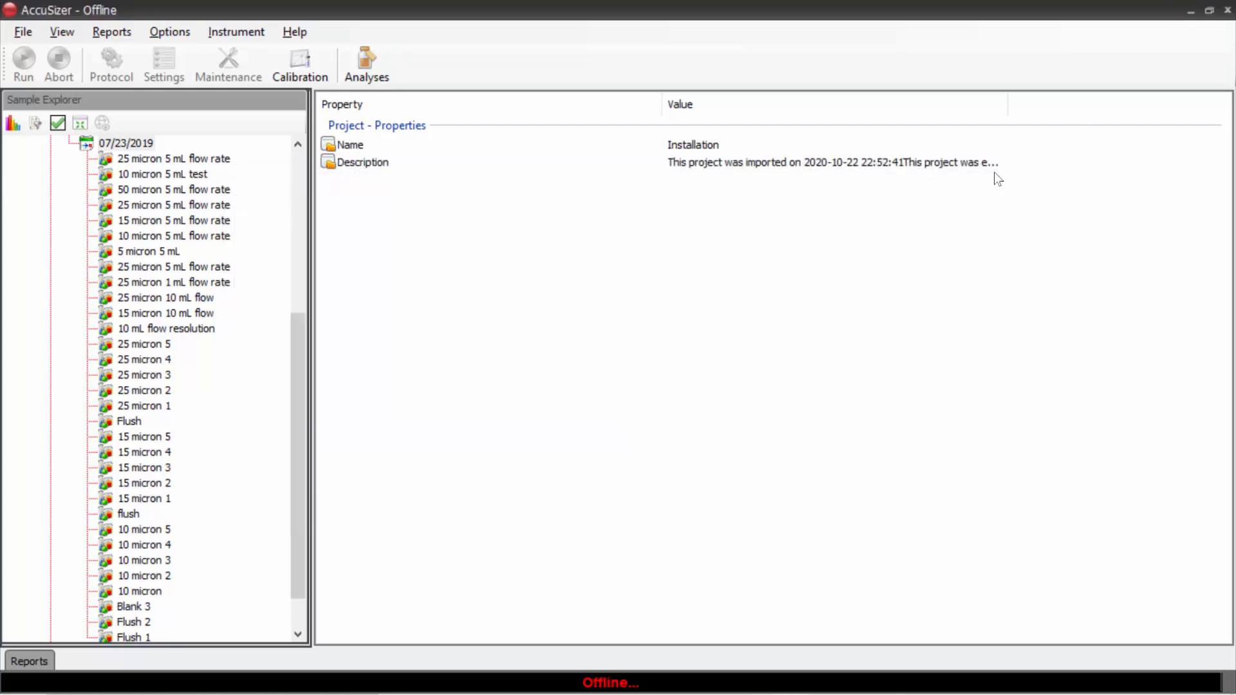
- Start a report for the 10 micron 3 measurement, choosing USP 788 2005 Sensor Resolution Report with the 10 Resolution definition
{"action": "double_click", "coordinate": [143, 560]}
{"action": "double_click", "coordinate": [154, 589]}
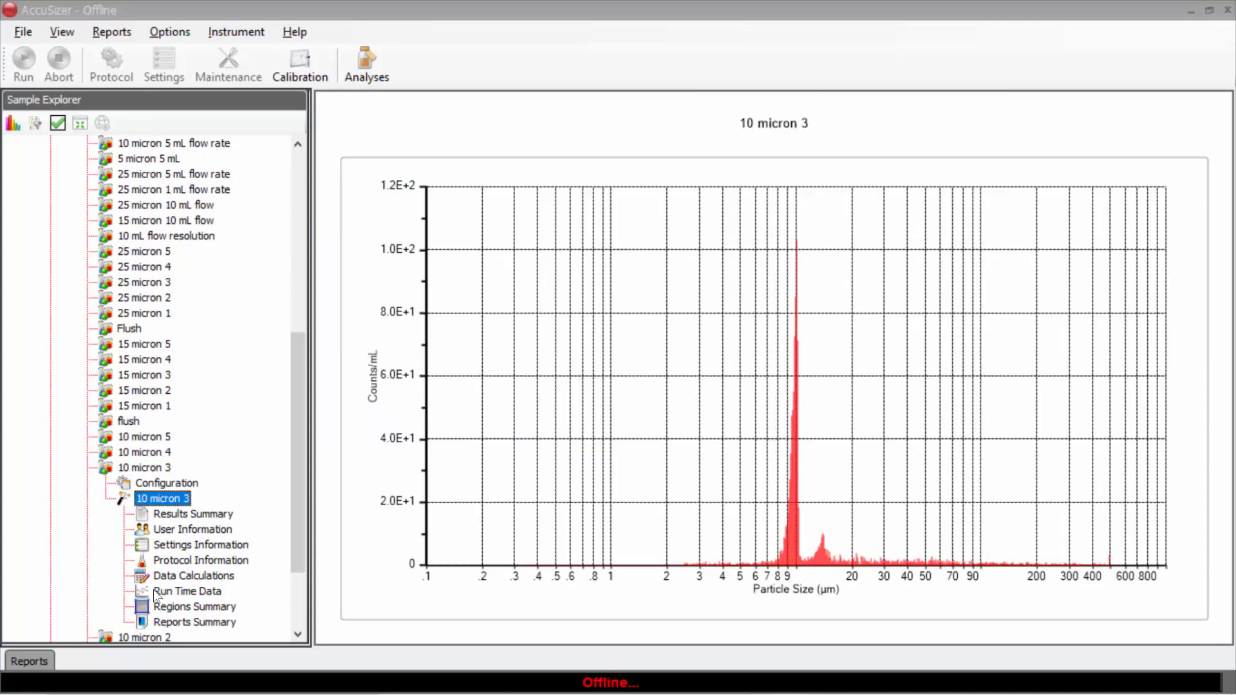
{"action": "right_click", "coordinate": [169, 499]}
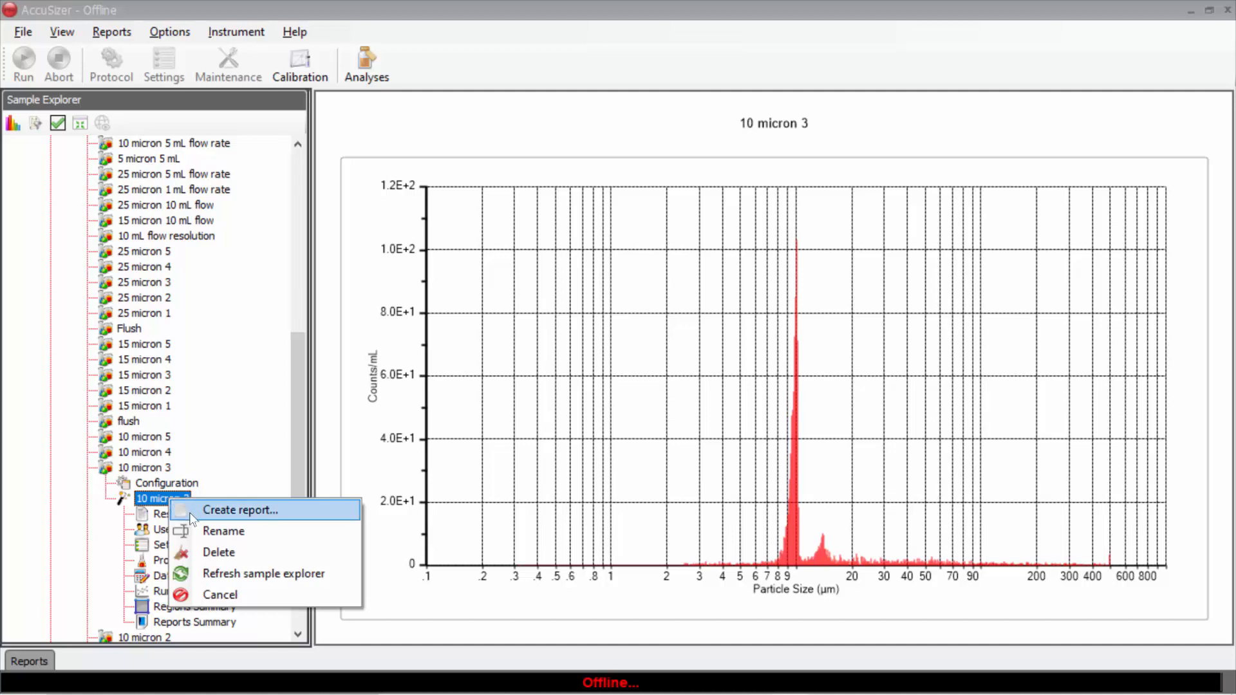
{"action": "left_click", "coordinate": [219, 511]}
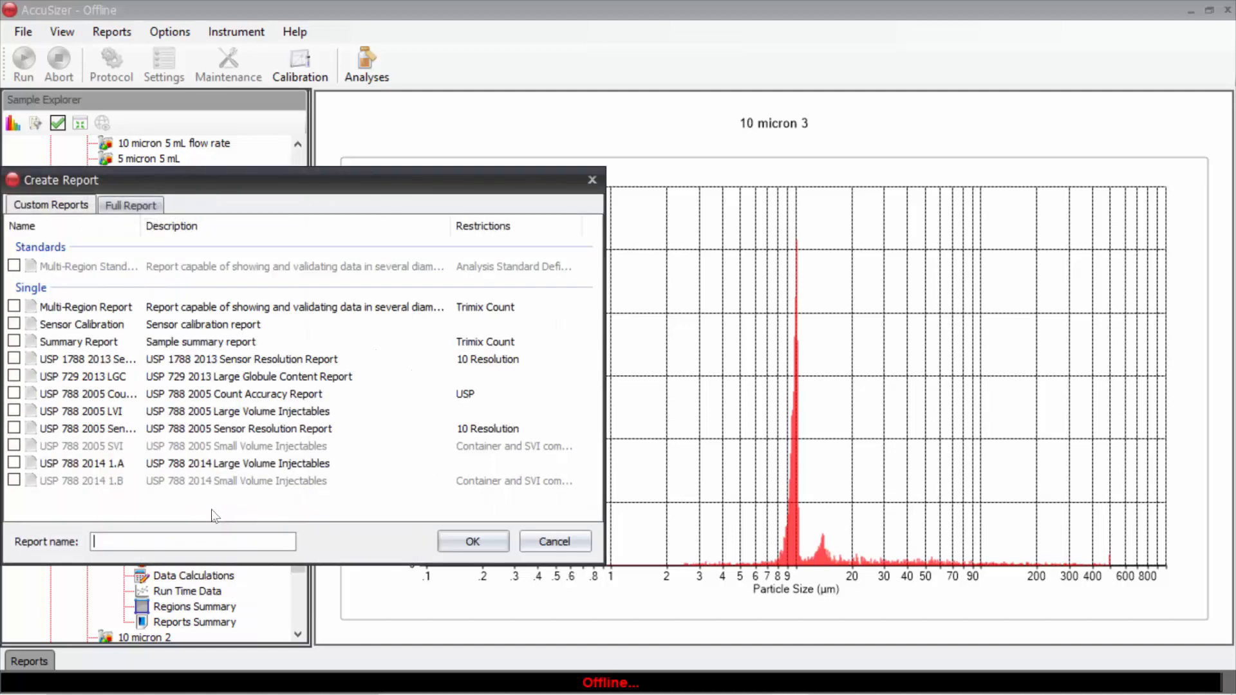
{"action": "left_click", "coordinate": [14, 306]}
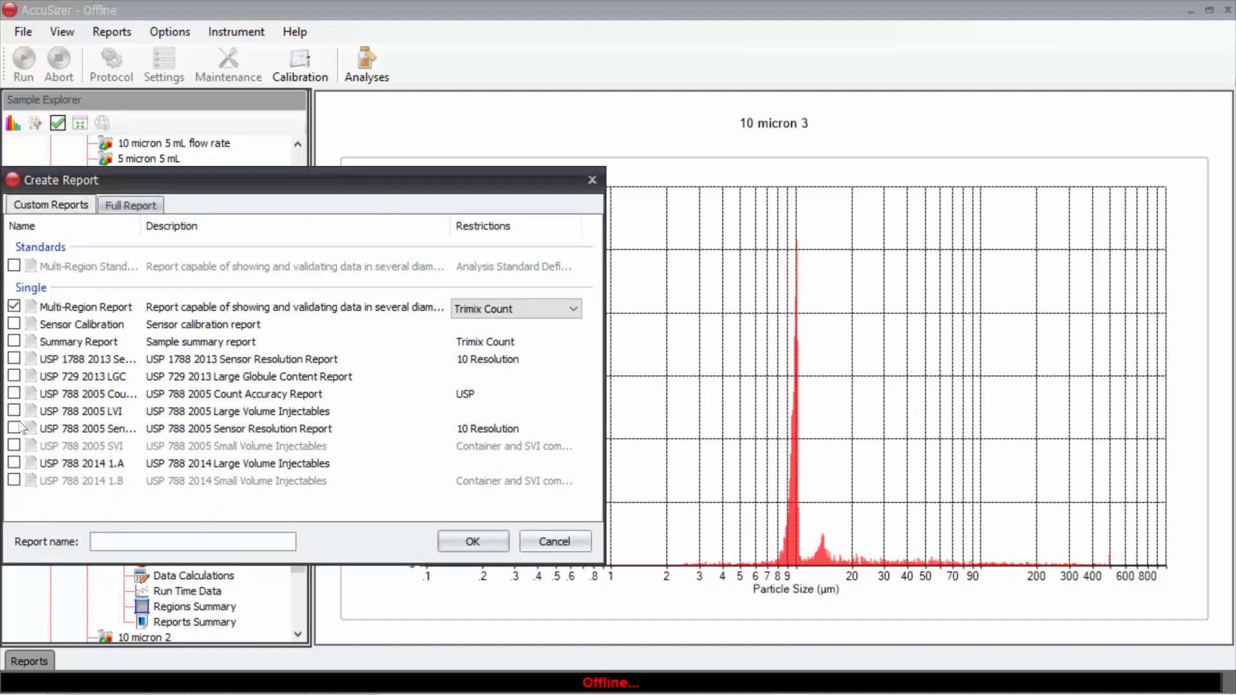
{"action": "left_click", "coordinate": [13, 427]}
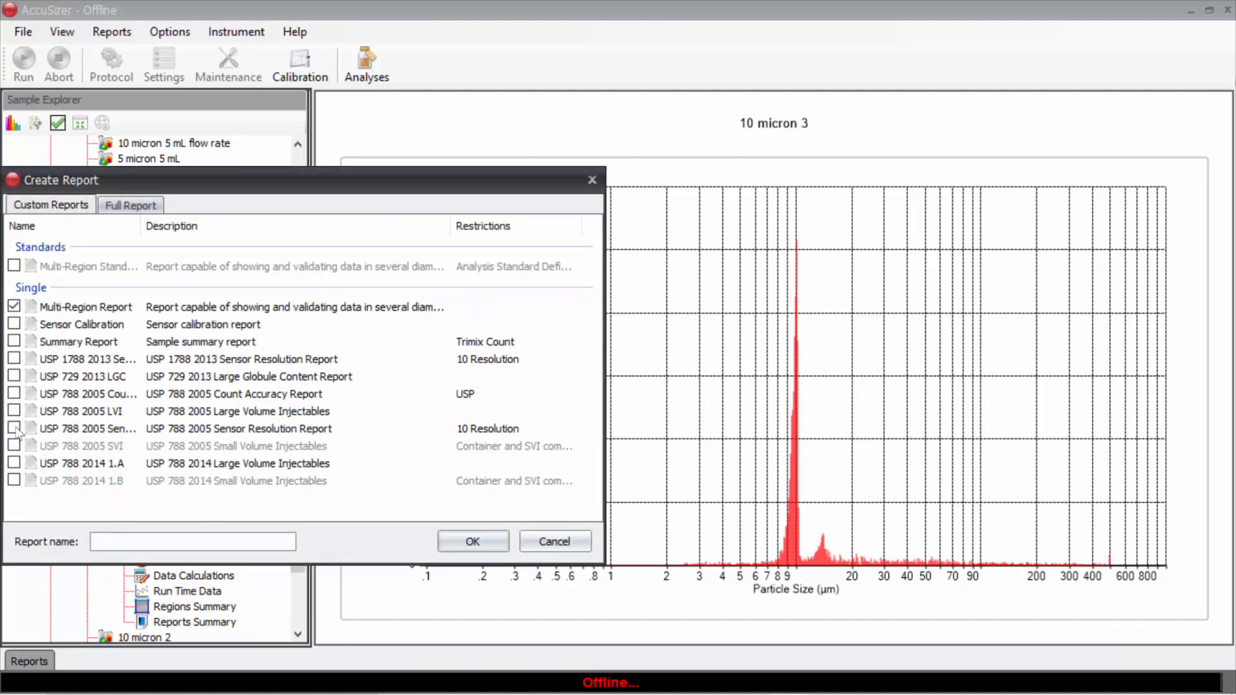
{"action": "left_click", "coordinate": [569, 436]}
{"action": "left_click", "coordinate": [532, 440]}
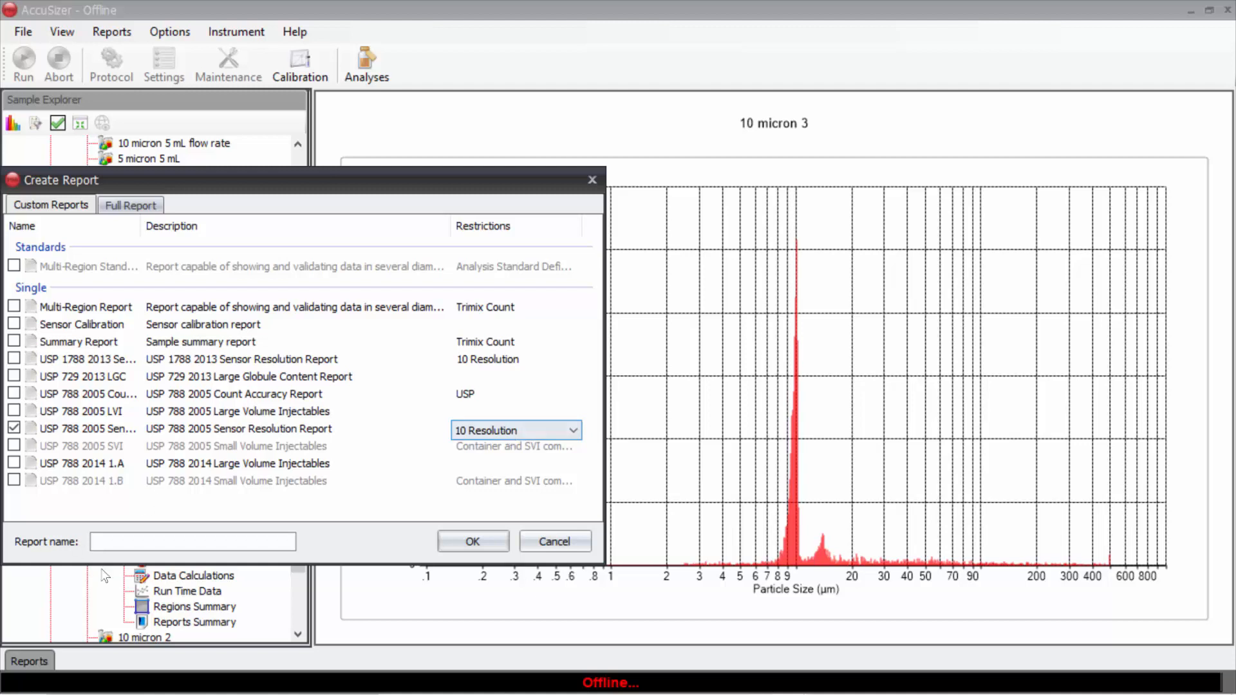
- Name the report "Res 1", generate it, and view its sensor resolution and test criteria tables
{"action": "left_click", "coordinate": [138, 543]}
{"action": "type", "text": "Res "}
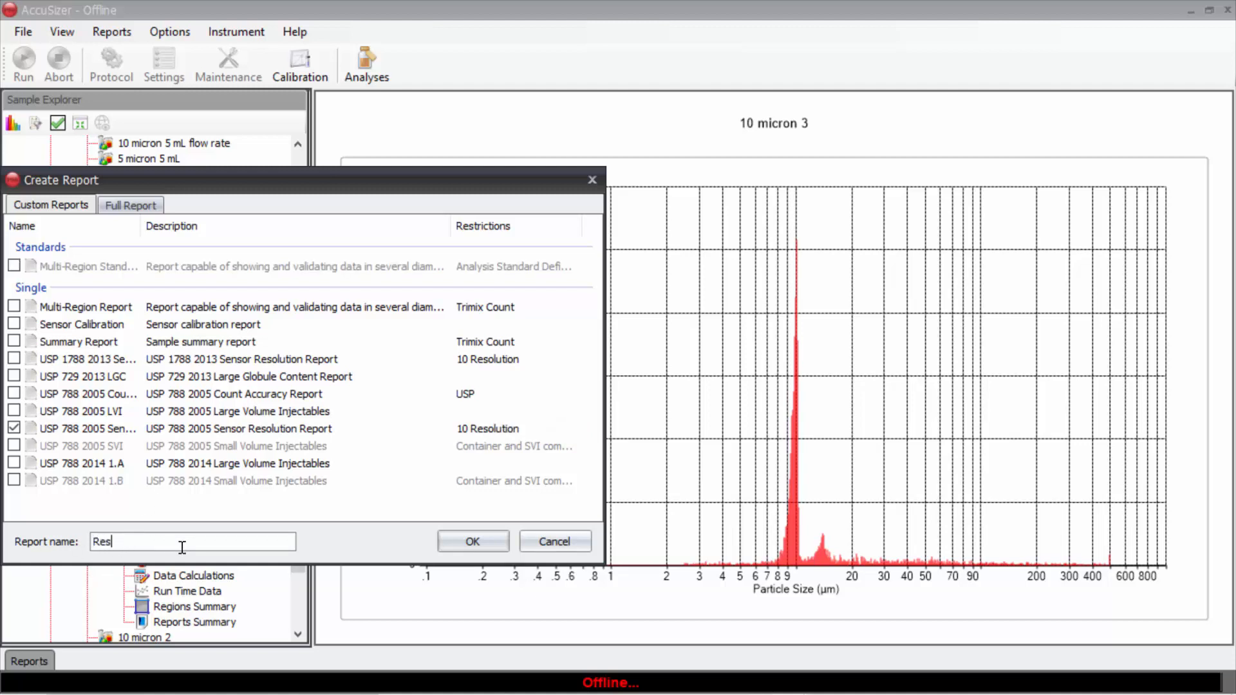
{"action": "type", "text": "1"}
{"action": "left_click", "coordinate": [475, 541]}
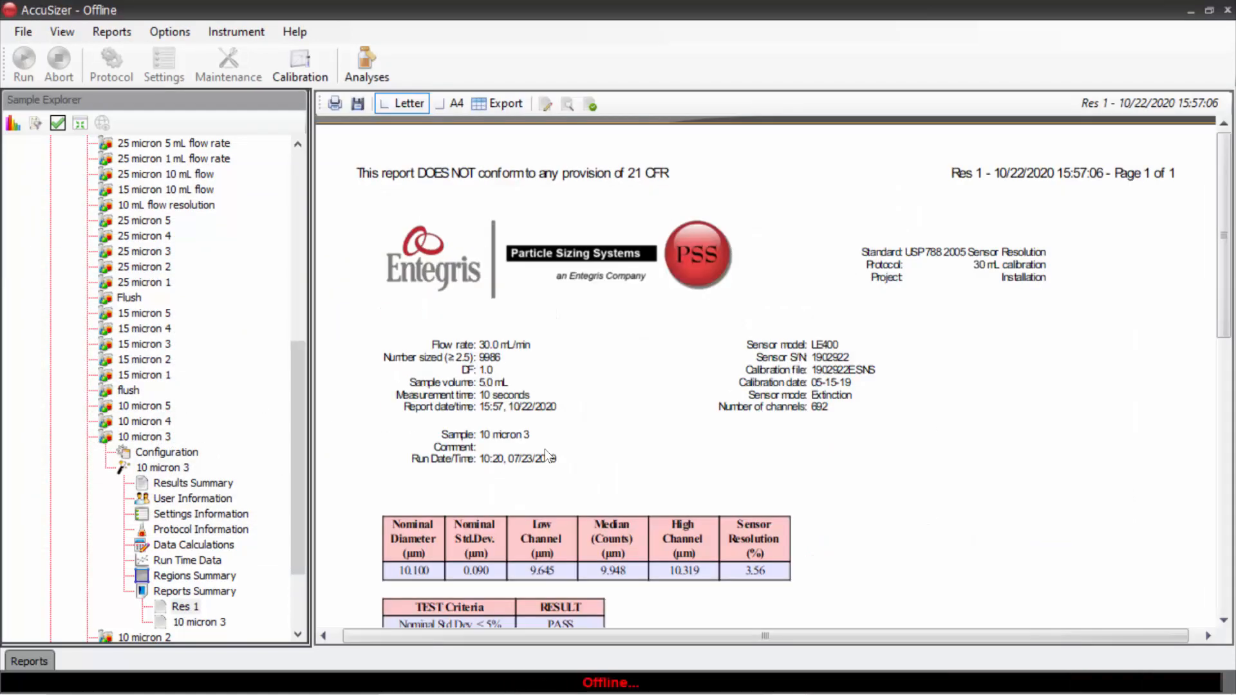
{"action": "scroll", "coordinate": [759, 412], "scroll_direction": "down", "scroll_amount": 3}
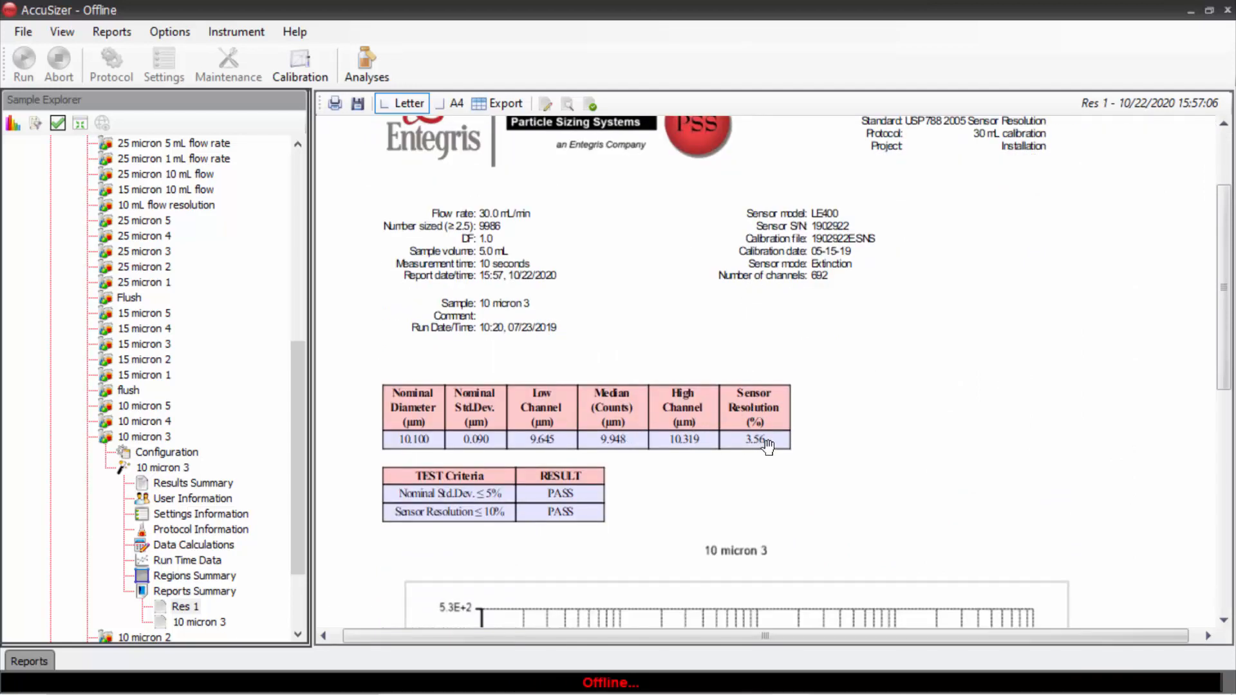
{"action": "scroll", "coordinate": [768, 444], "scroll_direction": "down", "scroll_amount": 2}
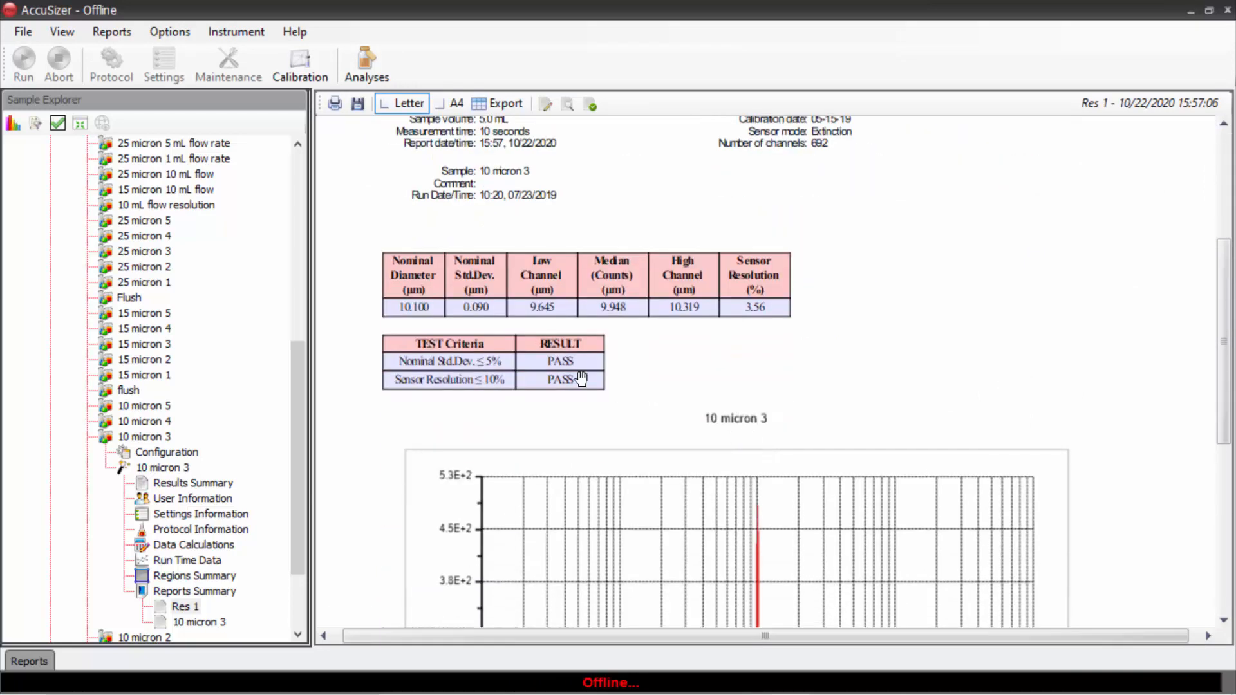
- Add an analysis definition named "USP Count Standard" with the analysis type USP 788 Count Accuracy
{"action": "left_click", "coordinate": [381, 59]}
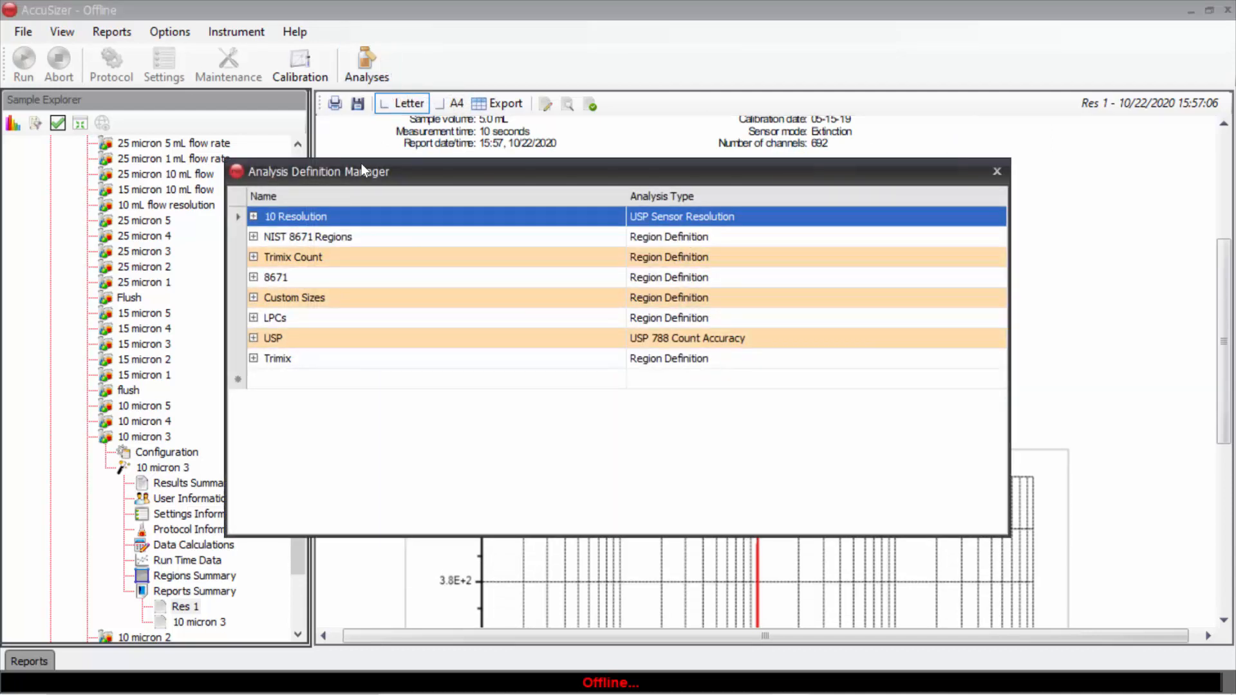
{"action": "left_click", "coordinate": [238, 381]}
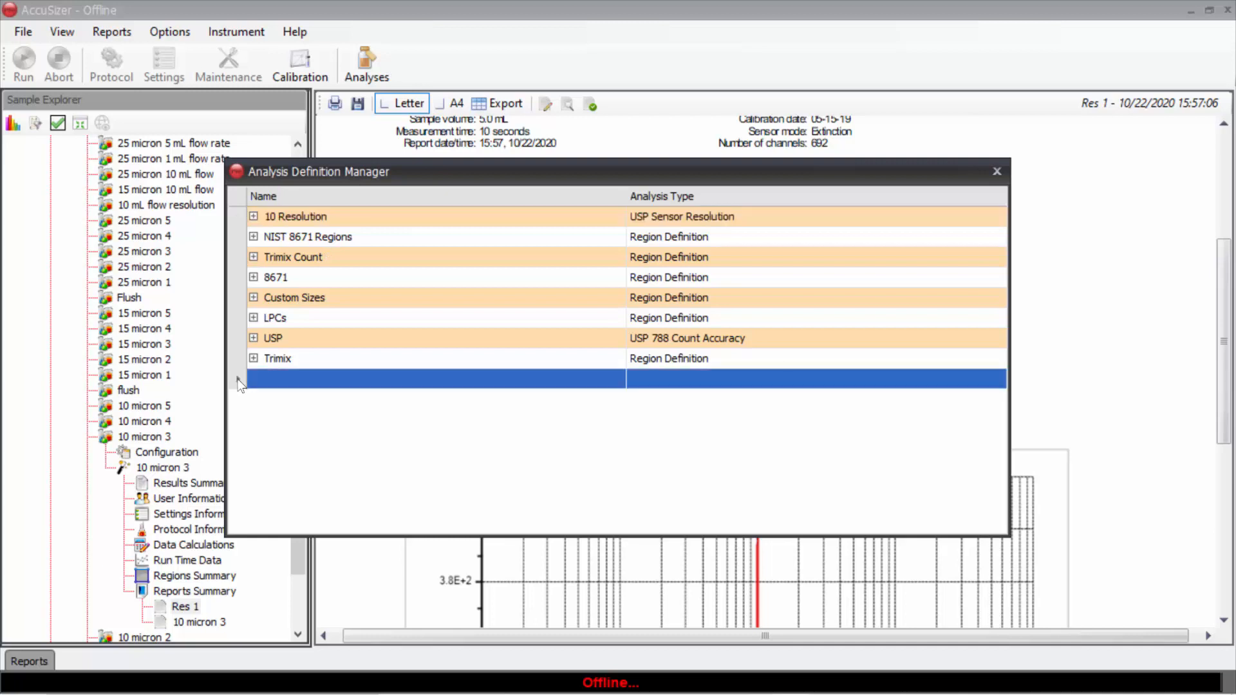
{"action": "left_click", "coordinate": [268, 385]}
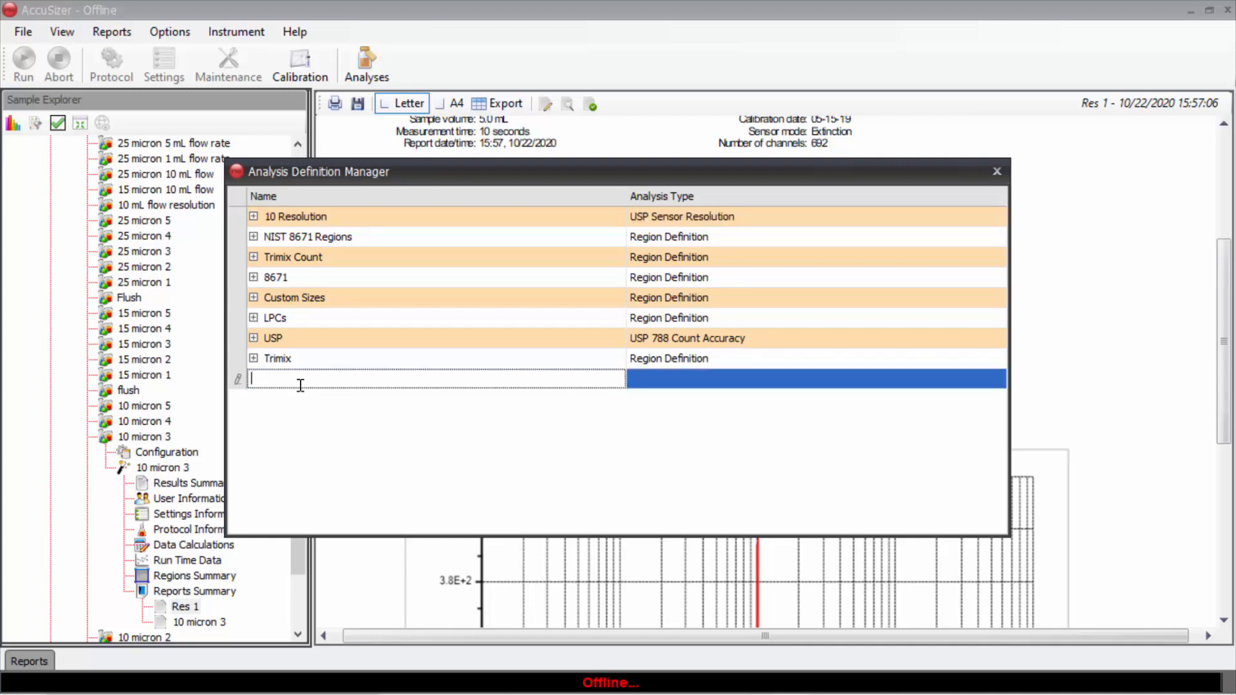
{"action": "type", "text": "USP C"}
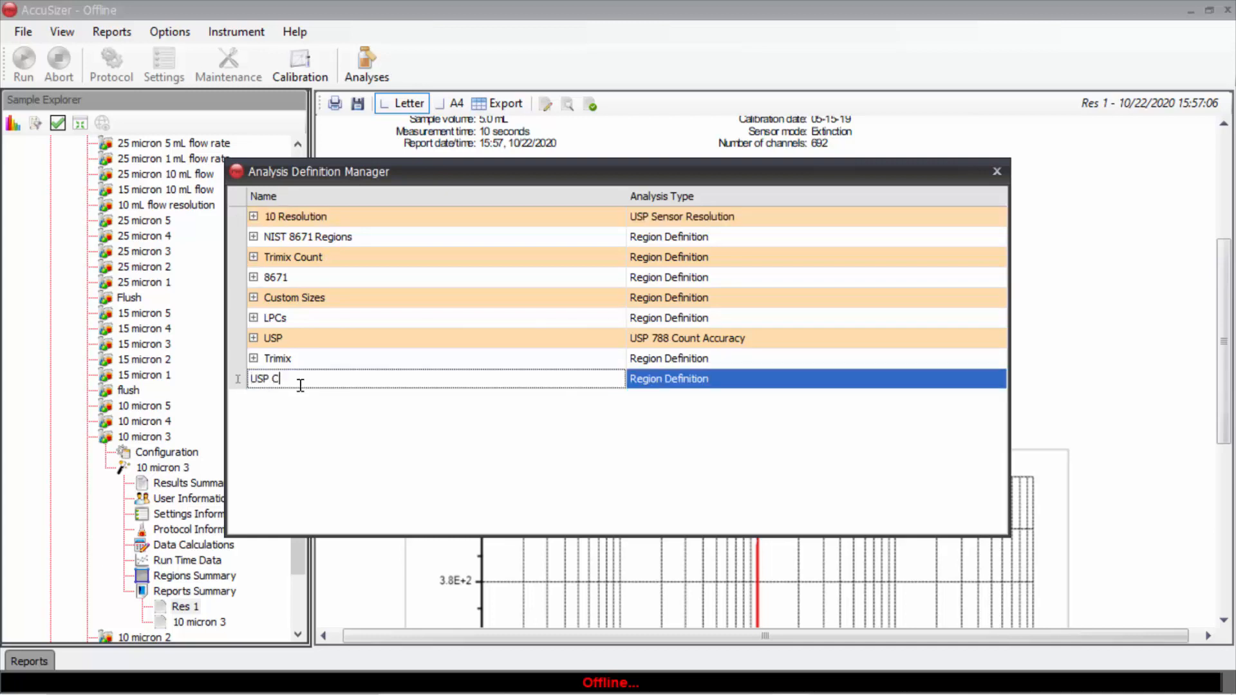
{"action": "type", "text": "ount Standard"}
{"action": "left_click", "coordinate": [999, 380]}
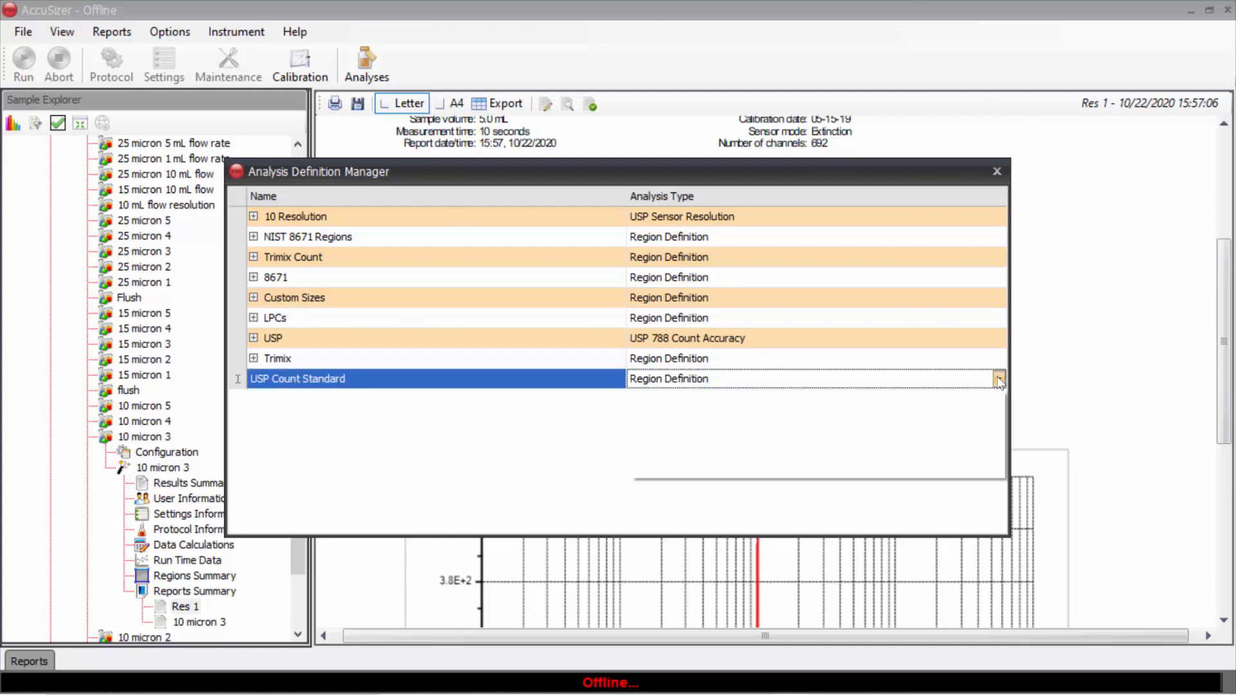
{"action": "left_click", "coordinate": [762, 429]}
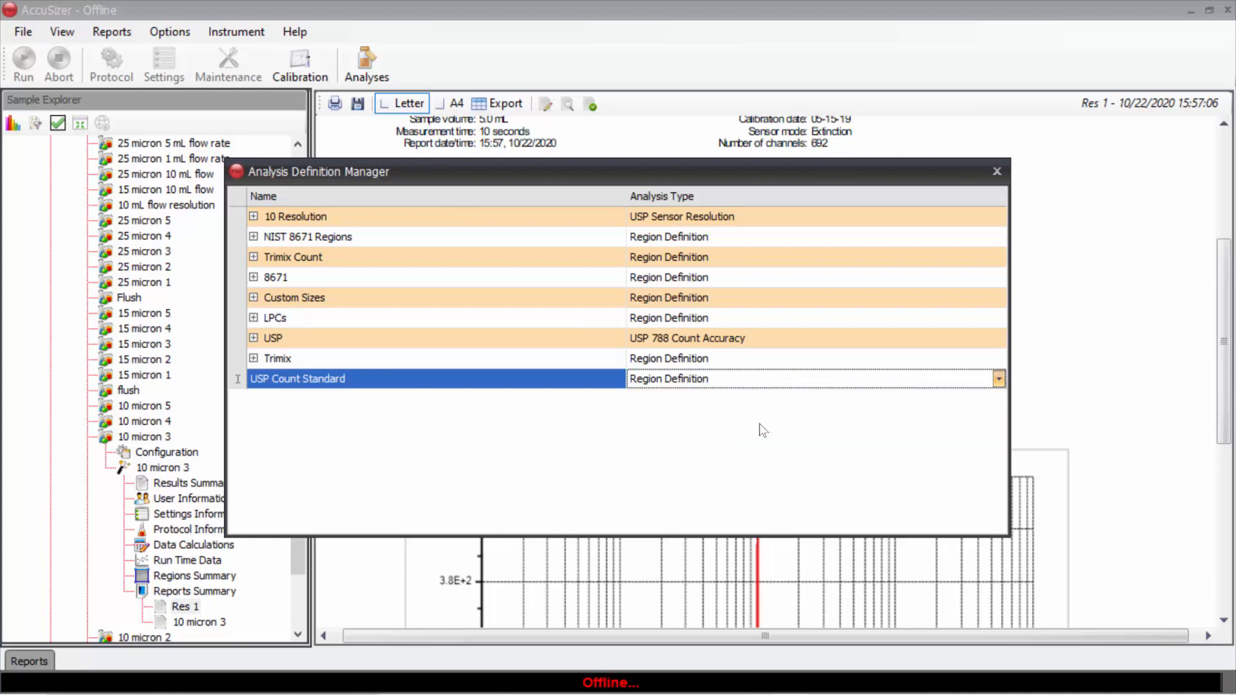
{"action": "key", "text": "Return"}
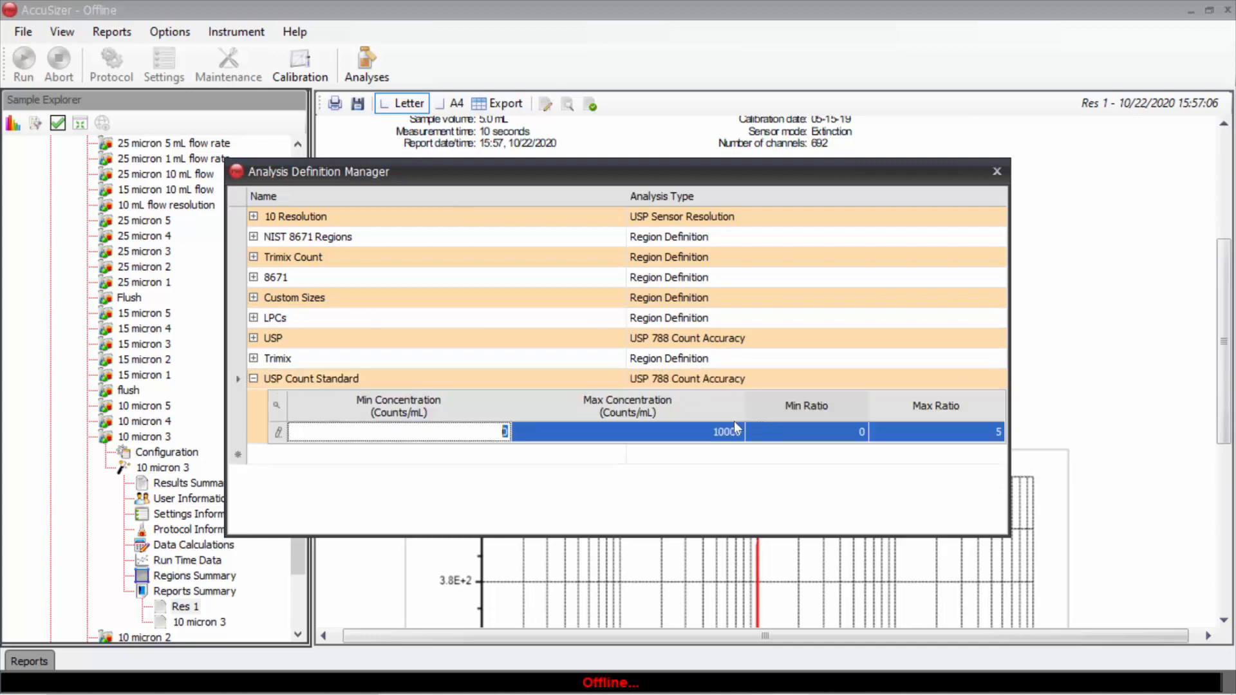
- Set USP Count Standard's concentration limits to 3300 and 4100 counts/mL and ratio limits to 1.78 and 2.57, and close the manager
{"action": "left_click_drag", "start_coordinate": [508, 431], "coordinate": [499, 432]}
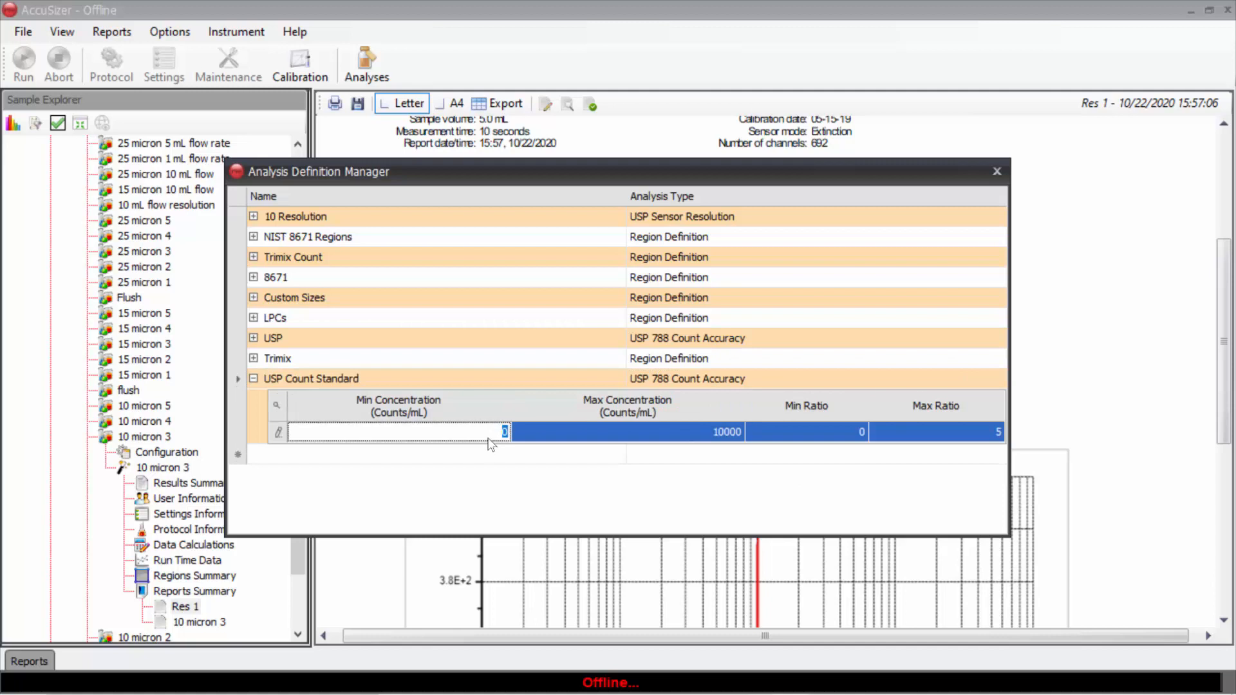
{"action": "type", "text": "3000"}
{"action": "key", "text": "Tab"}
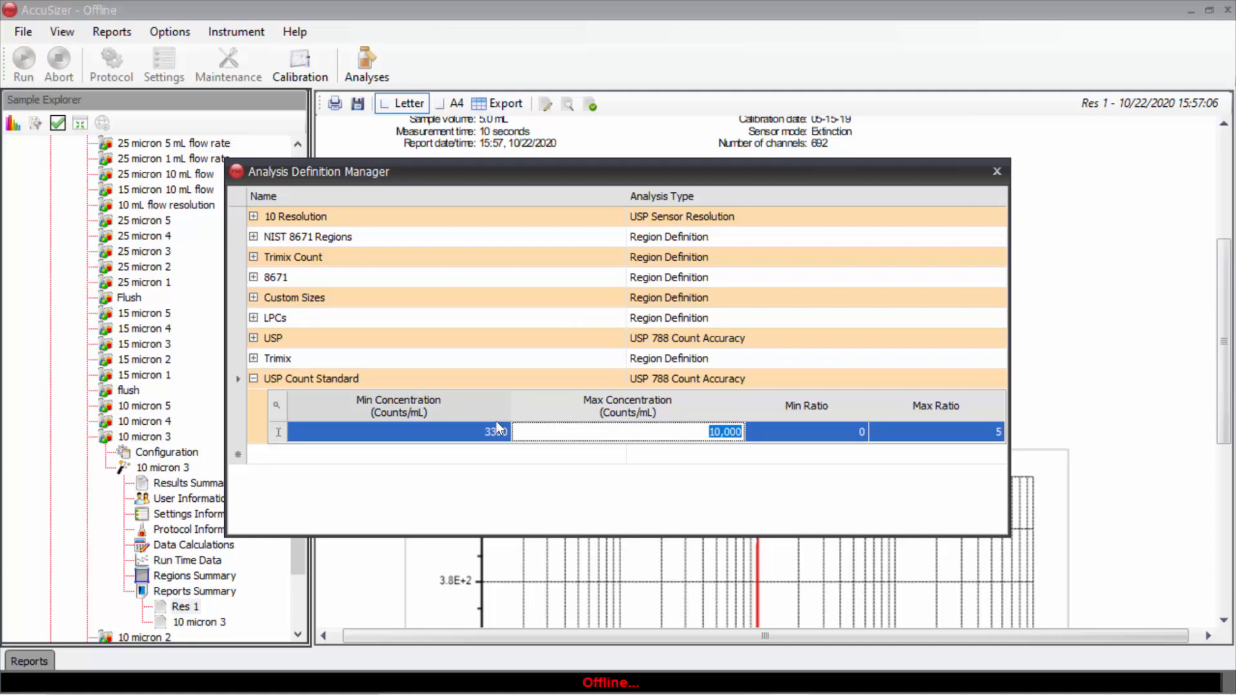
{"action": "type", "text": "4100"}
{"action": "key", "text": "Tab"}
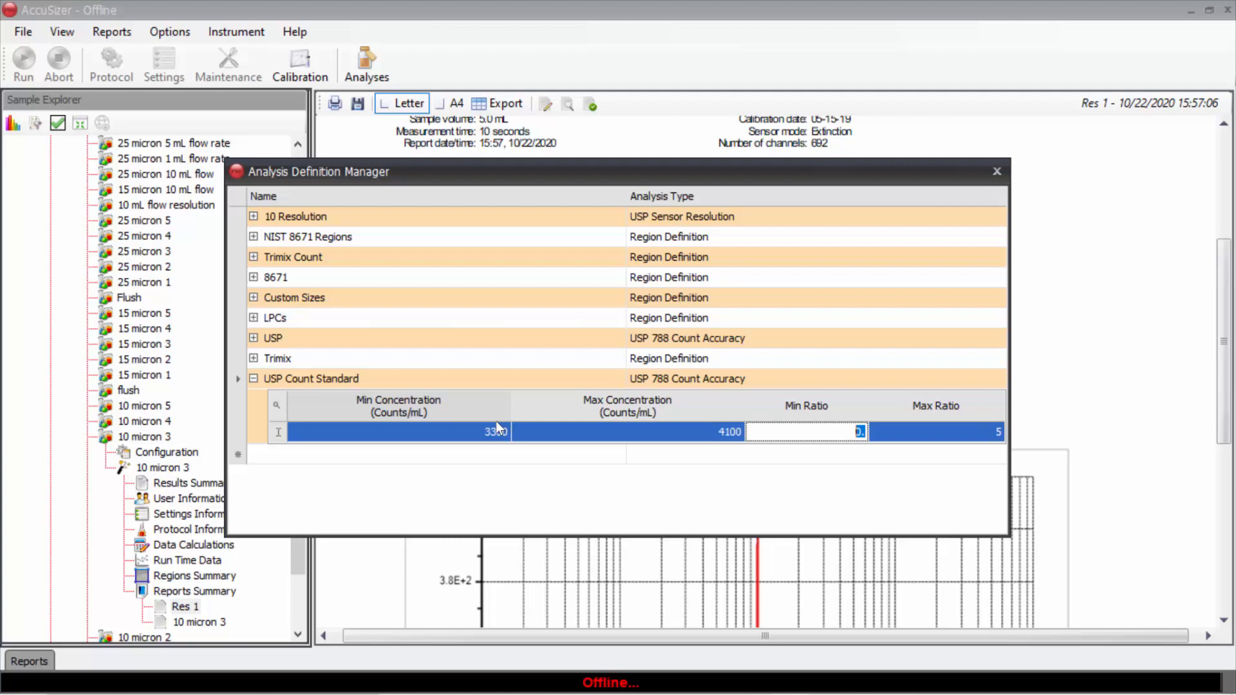
{"action": "type", "text": "1.78"}
{"action": "key", "text": "Tab"}
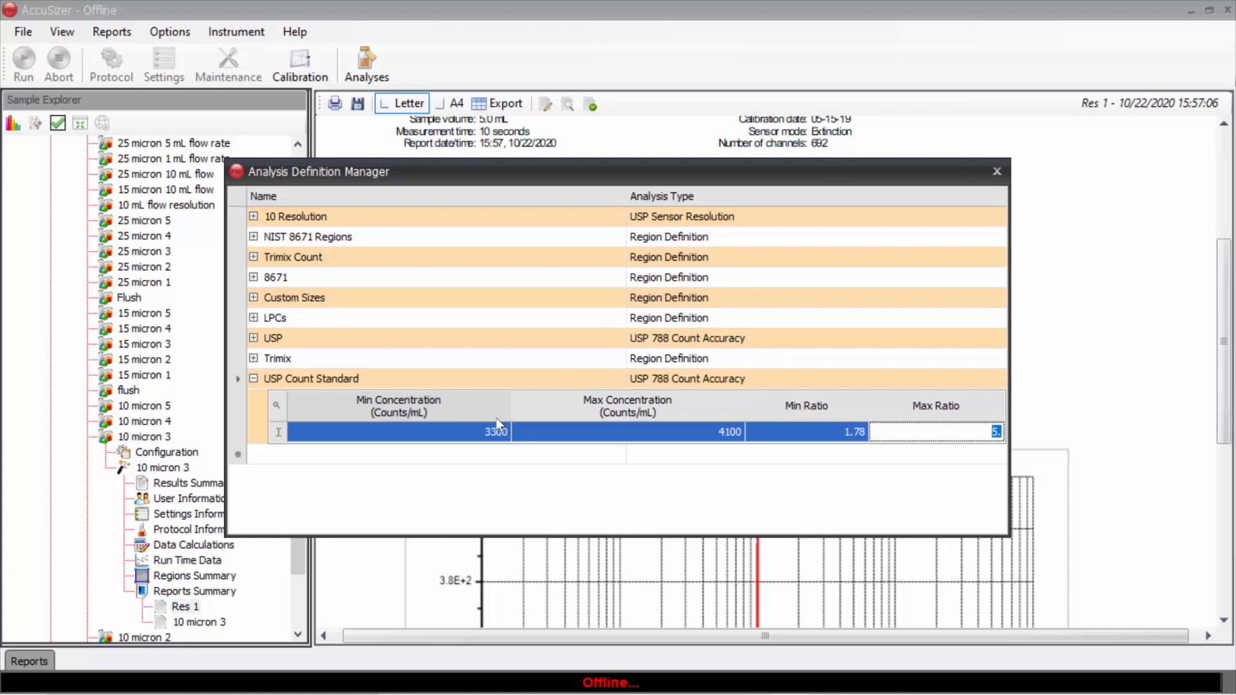
{"action": "type", "text": "2.57"}
{"action": "left_click", "coordinate": [996, 171]}
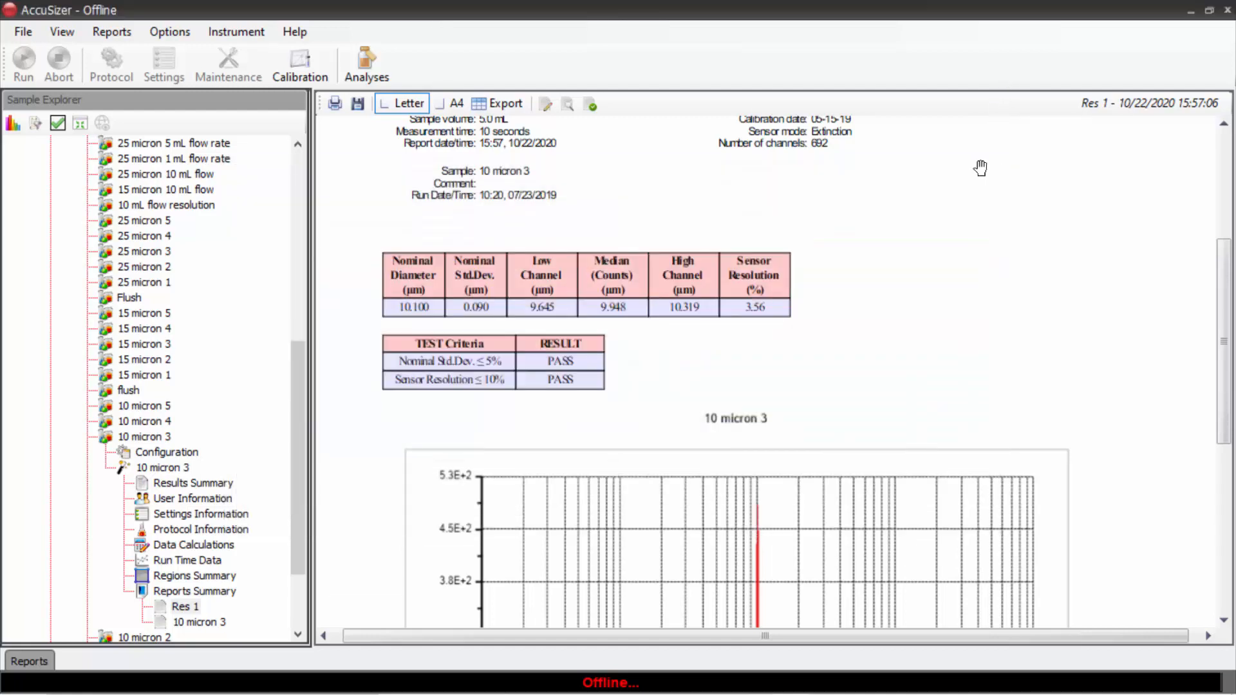
- Start a report for the 15 micron 4 measurement, choosing USP 788 2005 Count Accuracy Report with the USP Count Standard definition
{"action": "left_click", "coordinate": [151, 330]}
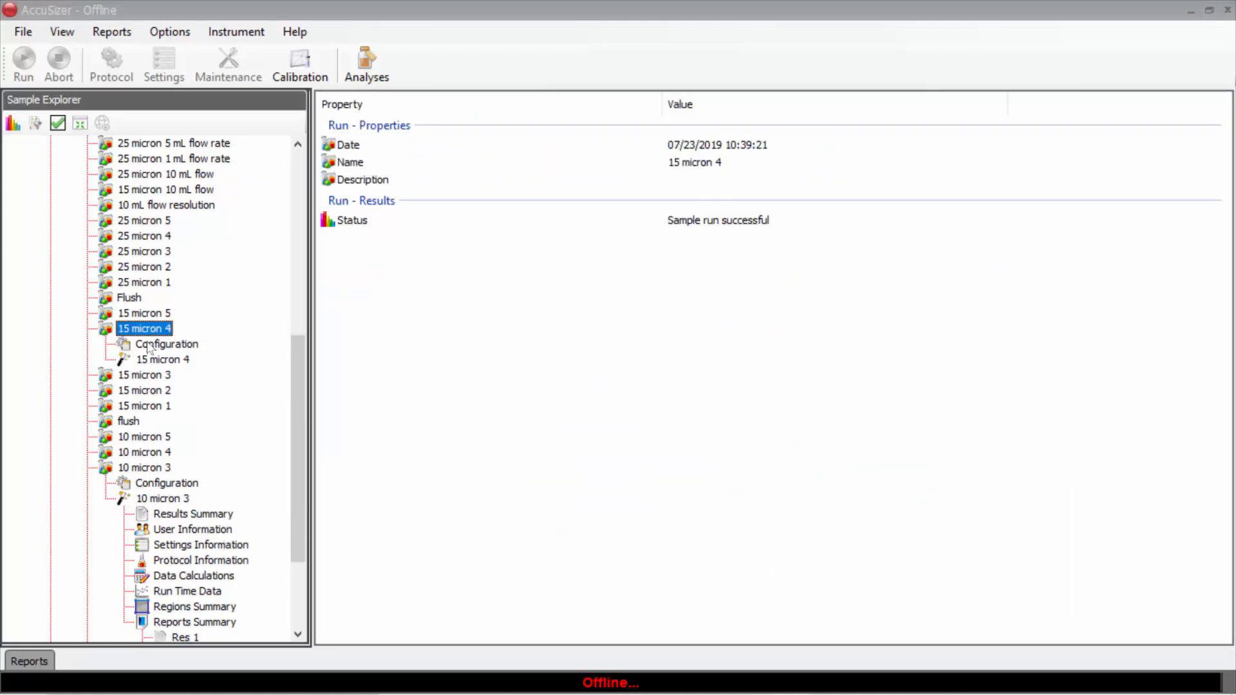
{"action": "left_click", "coordinate": [155, 361]}
{"action": "right_click", "coordinate": [160, 363]}
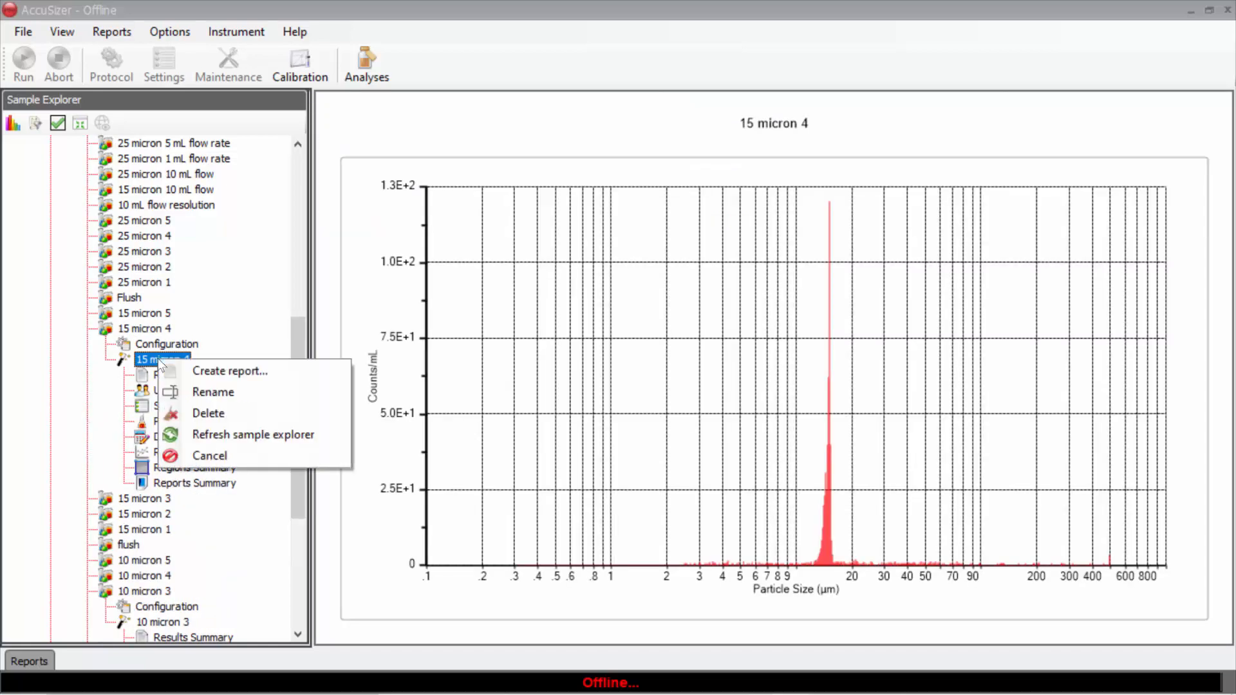
{"action": "left_click", "coordinate": [208, 372]}
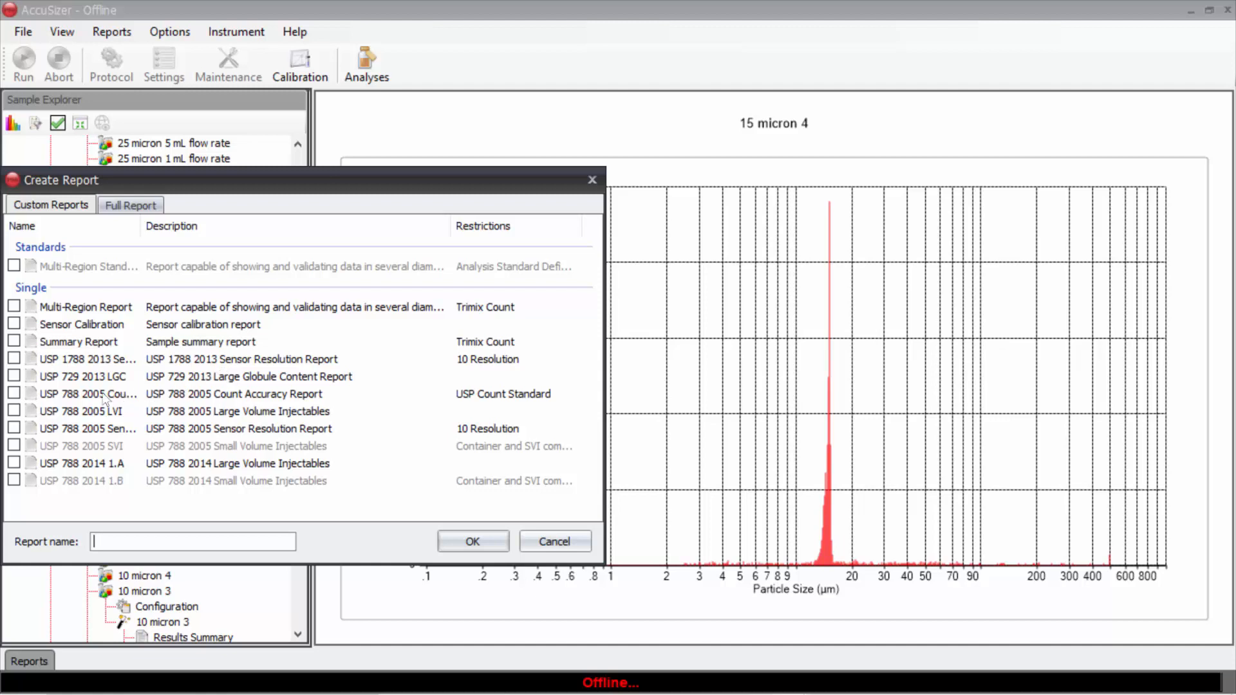
{"action": "left_click", "coordinate": [15, 393]}
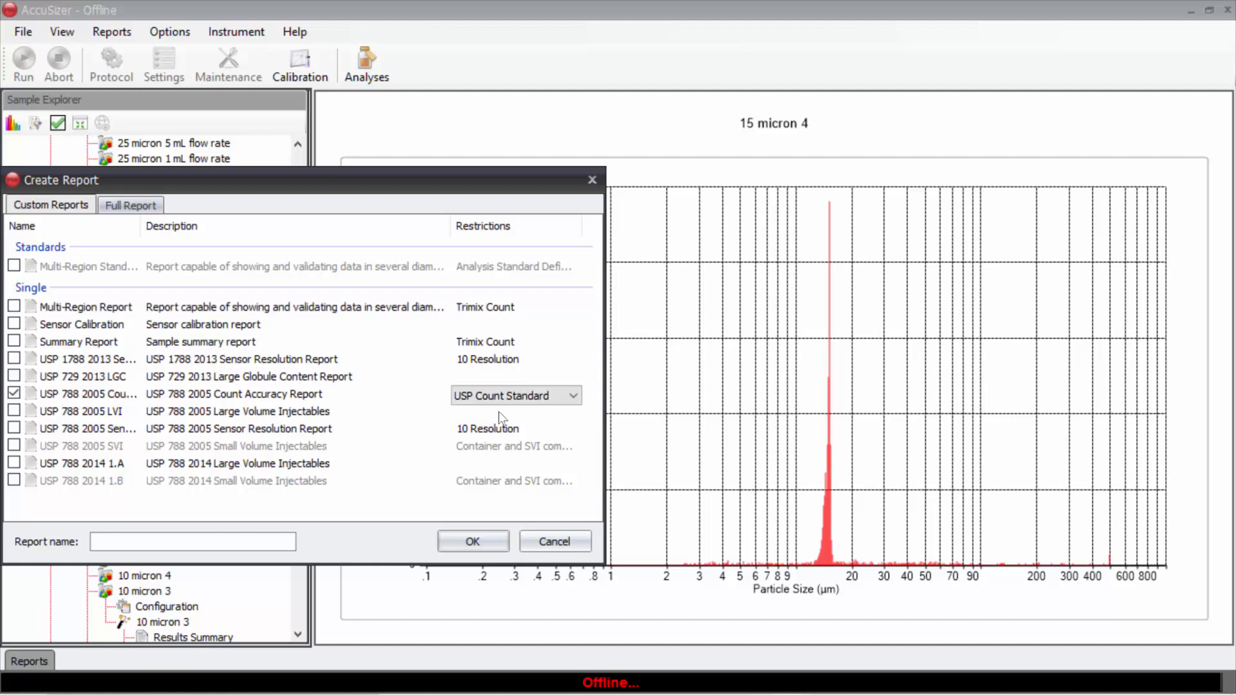
{"action": "left_click", "coordinate": [572, 396]}
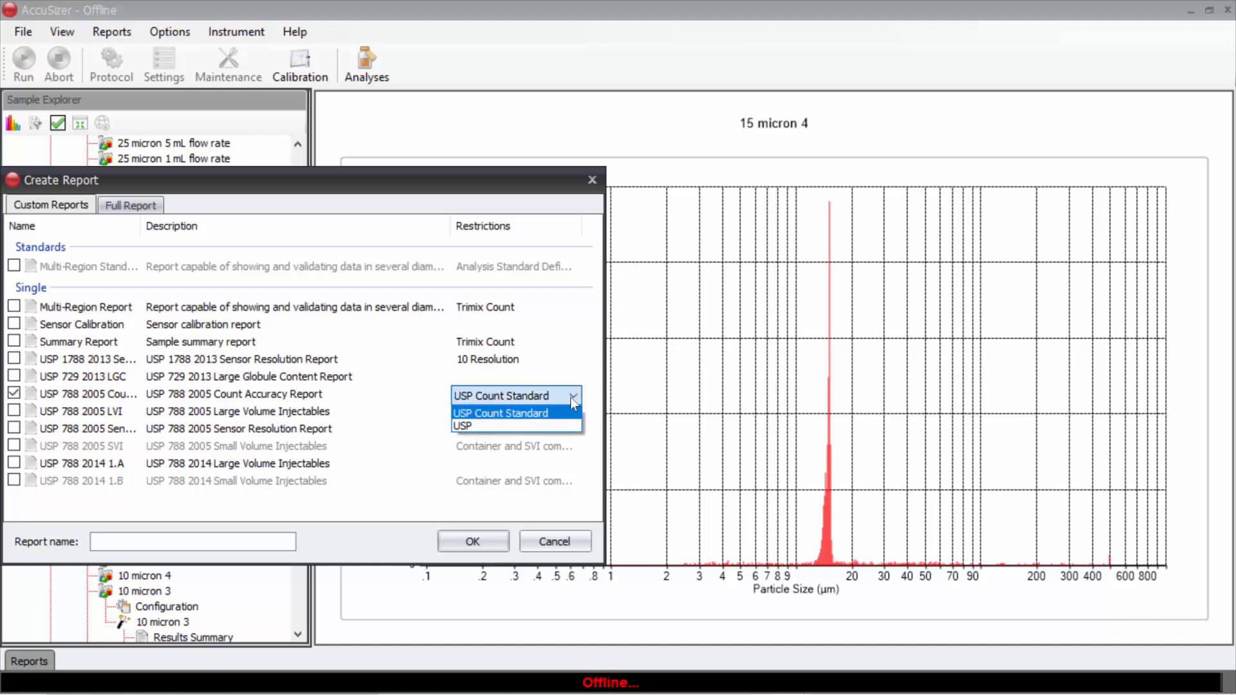
{"action": "left_click", "coordinate": [549, 418]}
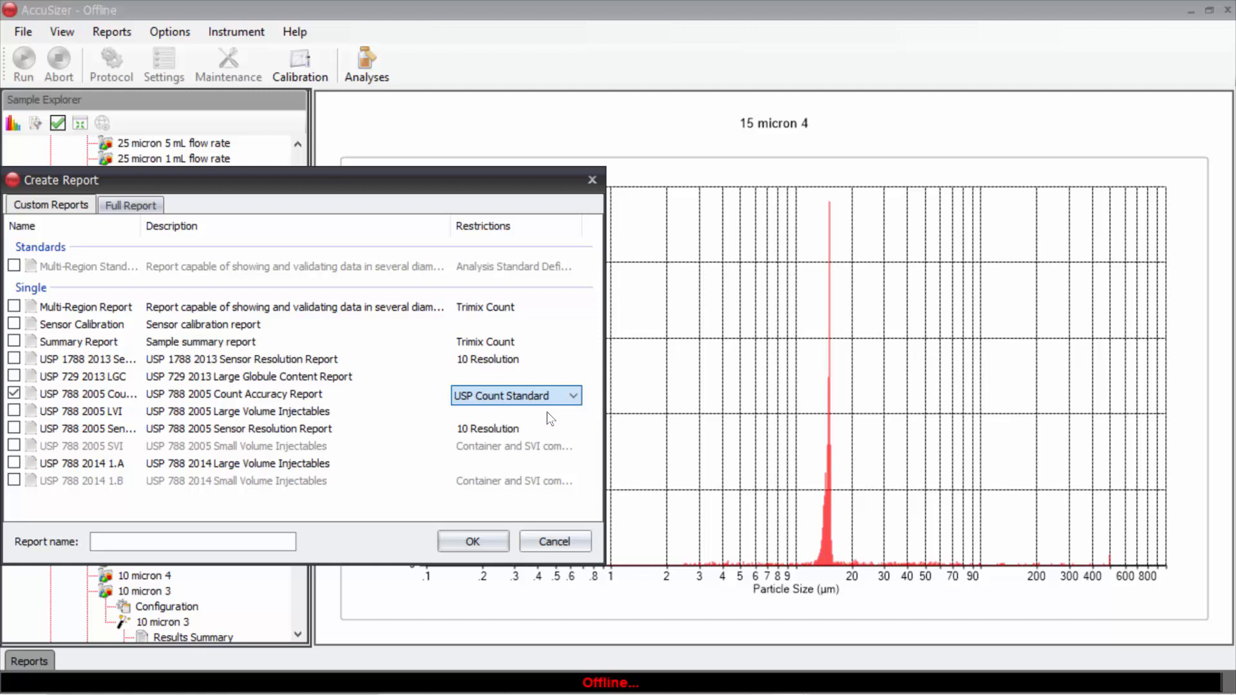
- Name the report "CS", generate it, and view its particle count and test criteria tables
{"action": "left_click", "coordinate": [177, 540]}
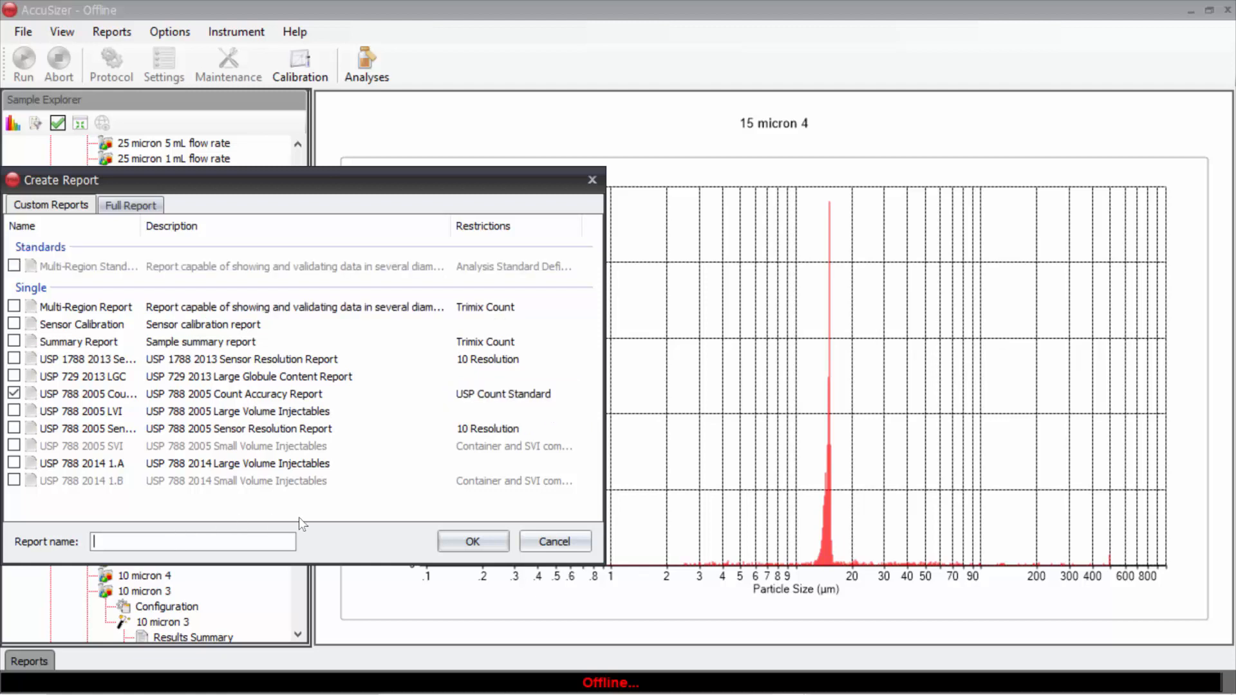
{"action": "type", "text": "CS"}
{"action": "left_click", "coordinate": [480, 540]}
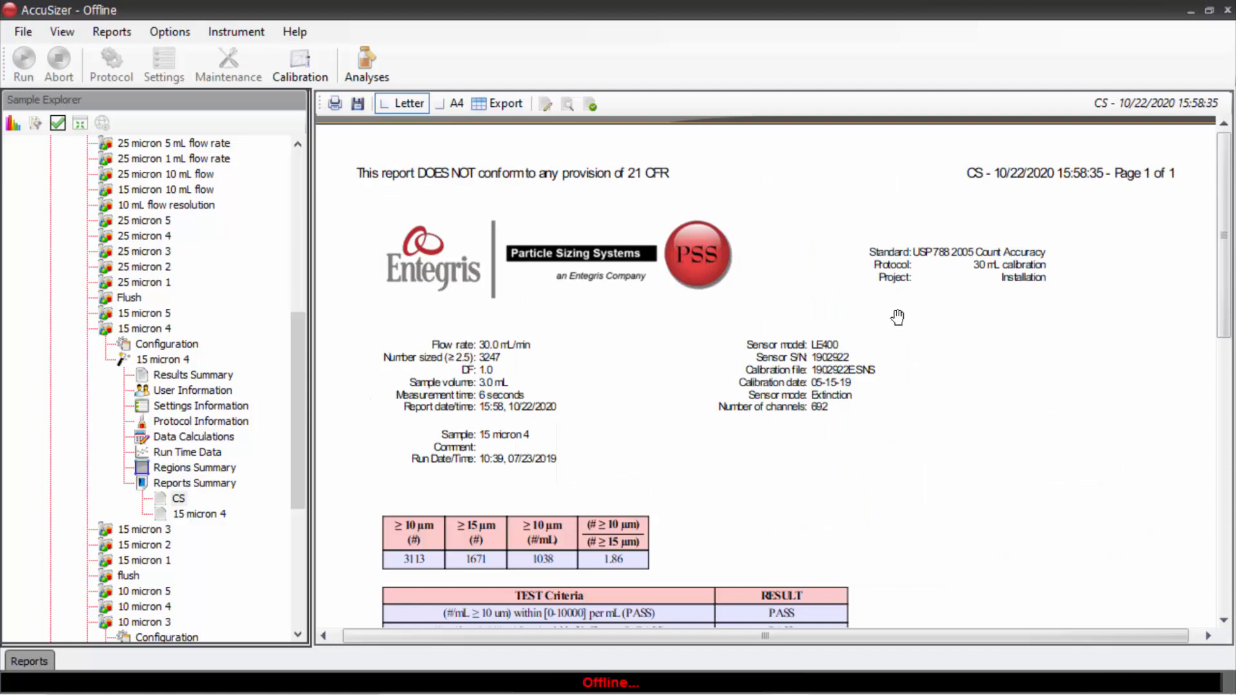
{"action": "scroll", "coordinate": [897, 317], "scroll_direction": "down", "scroll_amount": 3}
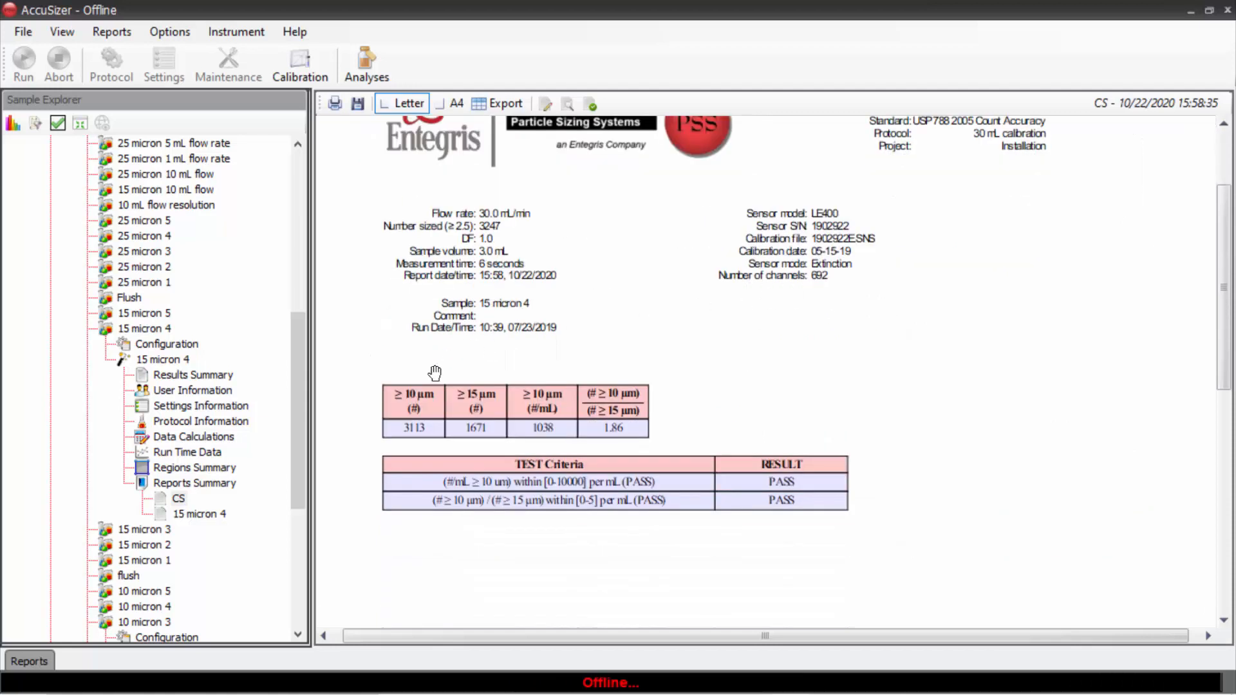